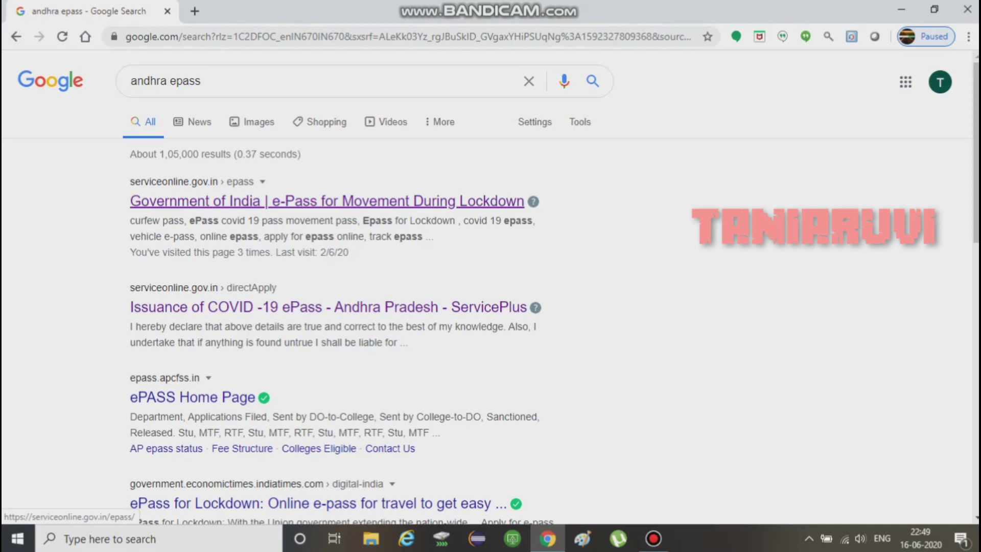
# Open the national e-Pass site from the search results, proceeding past the certificate warning.
pyautogui.click(327, 201)
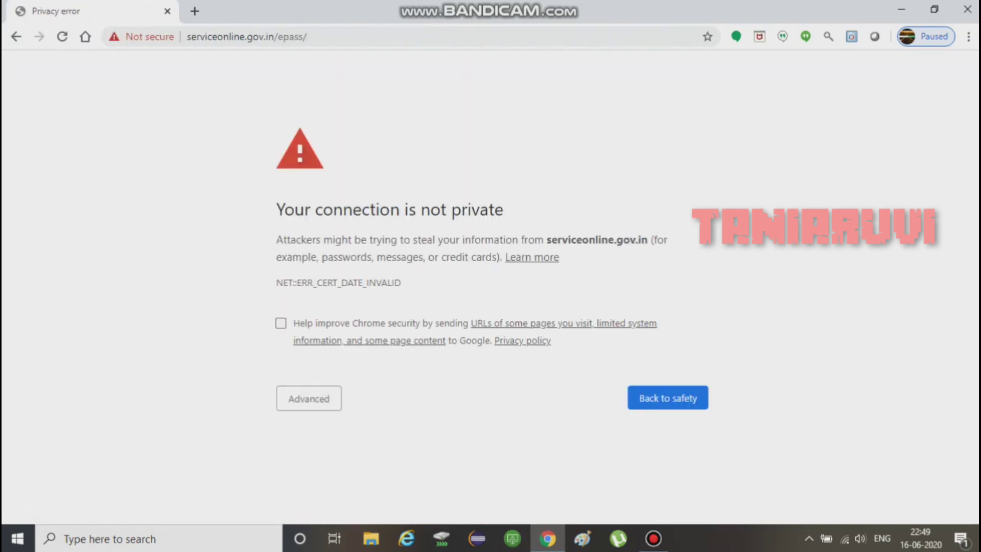
pyautogui.click(308, 398)
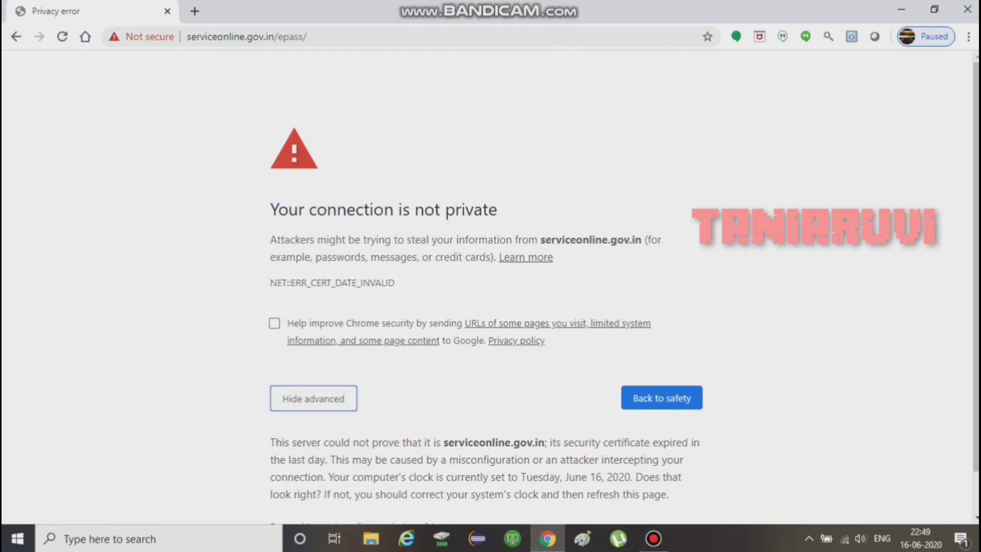
pyautogui.scroll(-1, 491, 286)
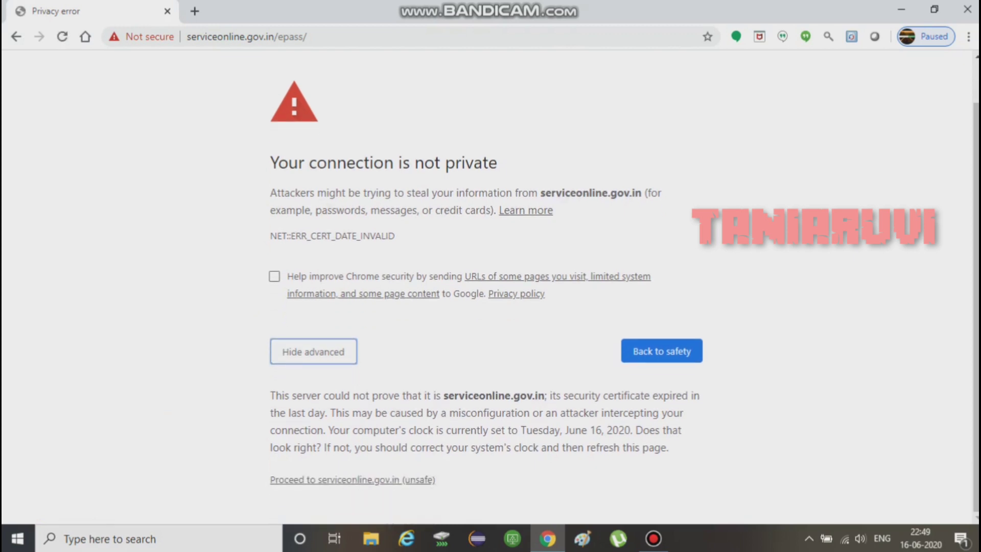
pyautogui.click(353, 479)
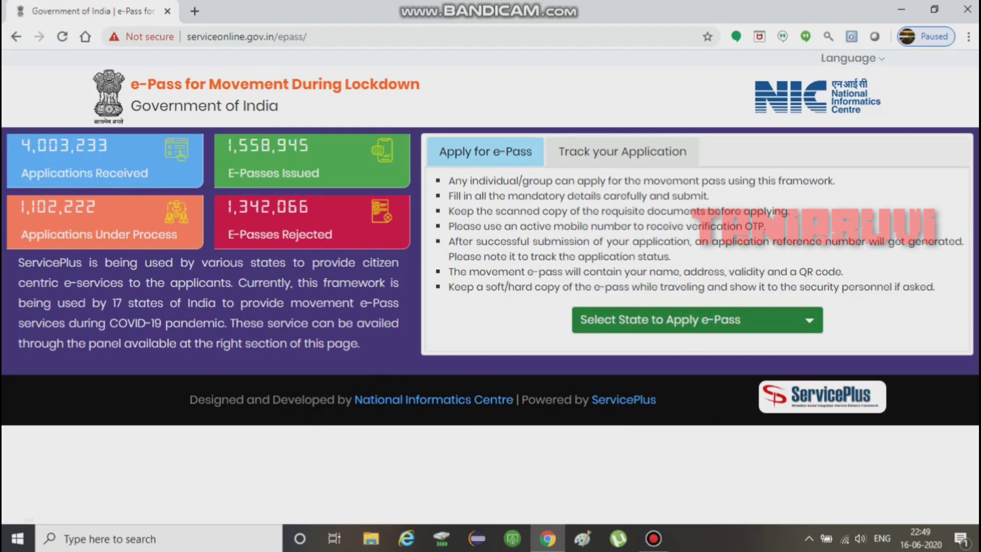
# Choose Andhra Pradesh as the state and open the Issuance of COVID-19 ePass form.
pyautogui.click(698, 320)
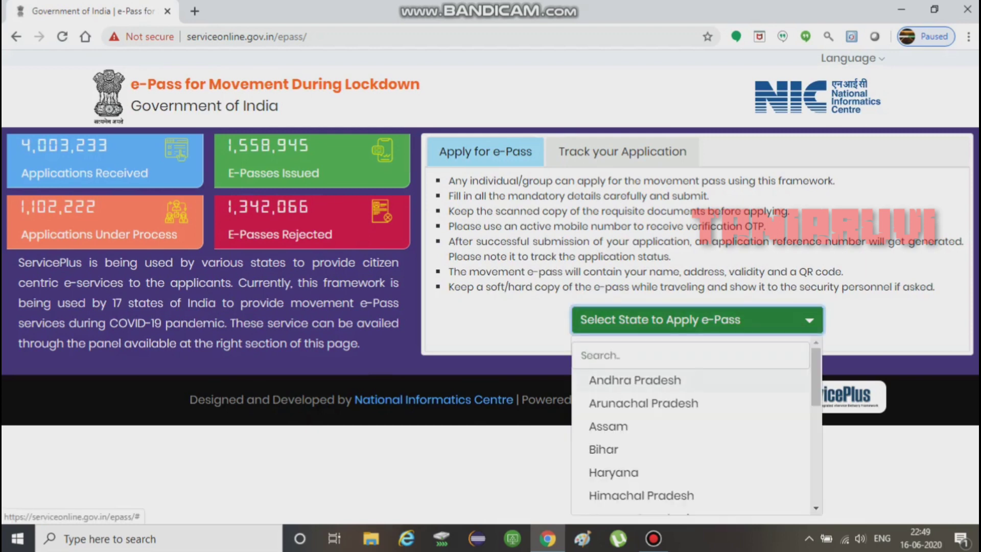
pyautogui.click(635, 380)
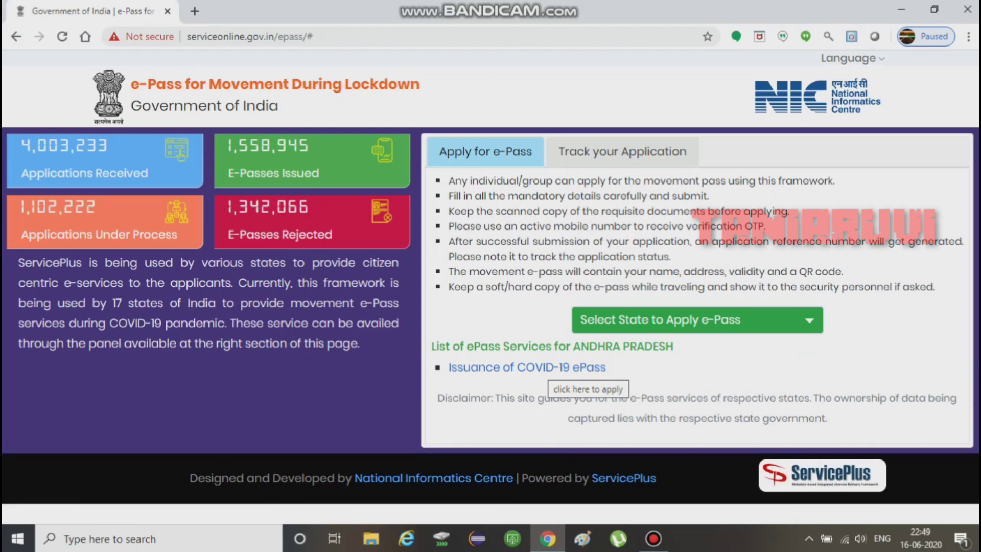
pyautogui.click(549, 367)
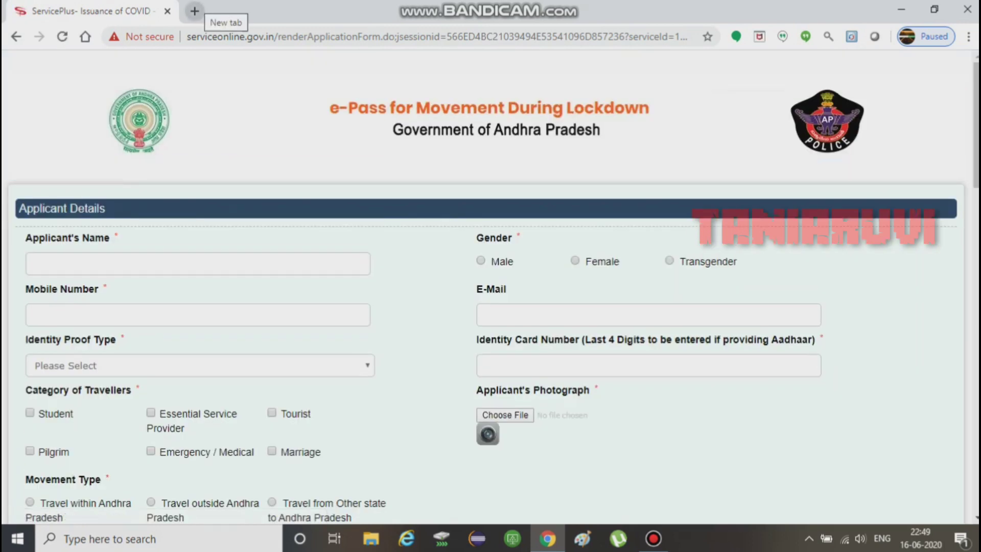
# In a new tab, search 'andhra epass' and open the Andhra Pradesh COVID-19 ePass result.
pyautogui.click(194, 11)
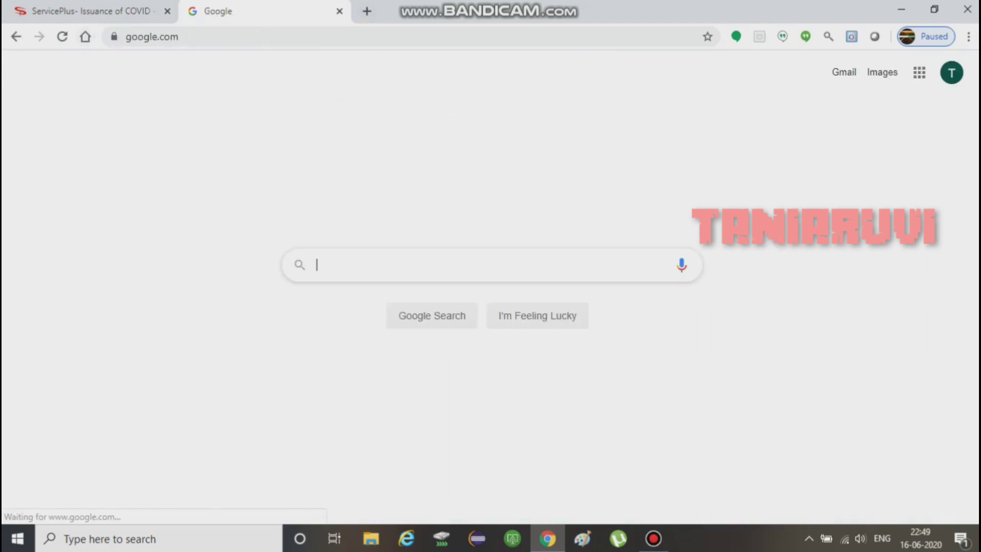
pyautogui.write('a')
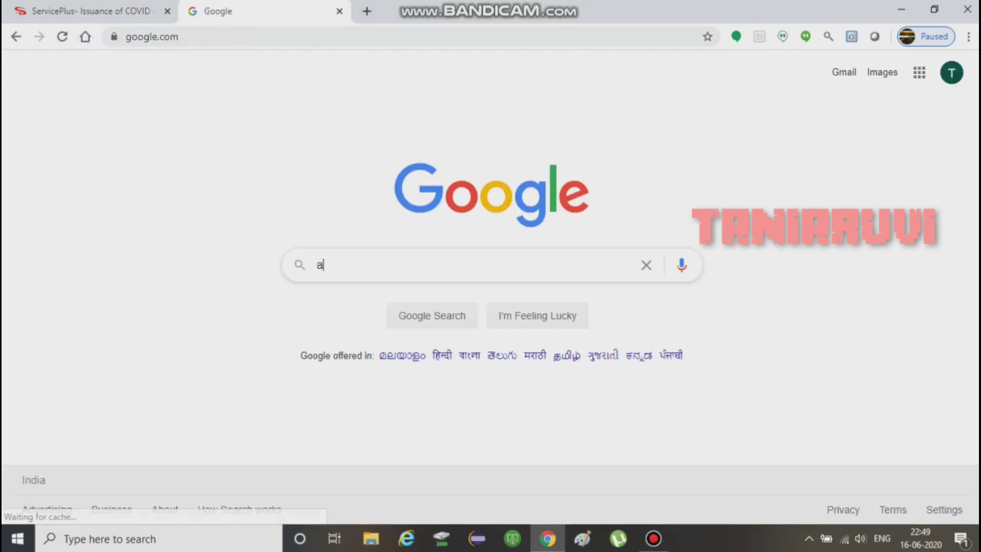
pyautogui.write('ndhra')
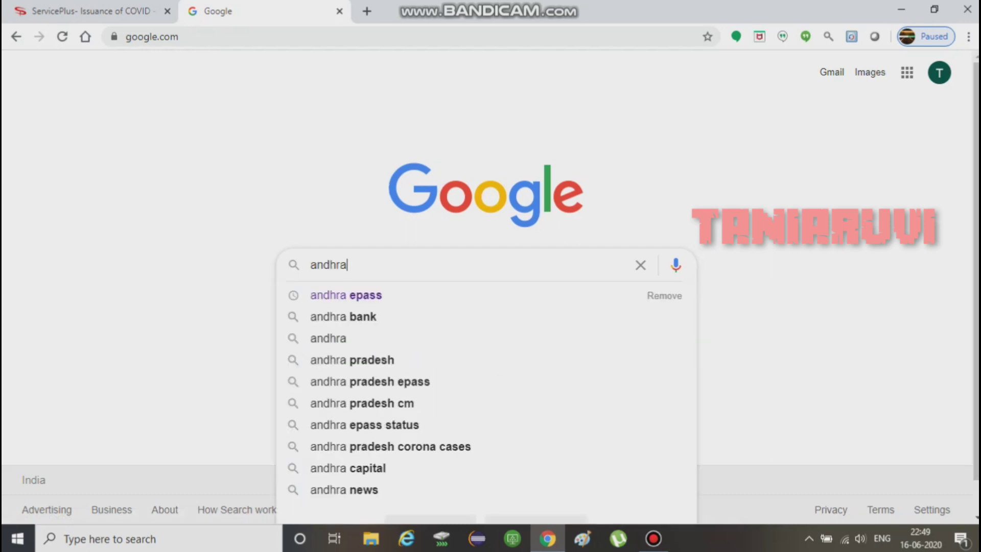
pyautogui.press('Down')
pyautogui.press('Return')
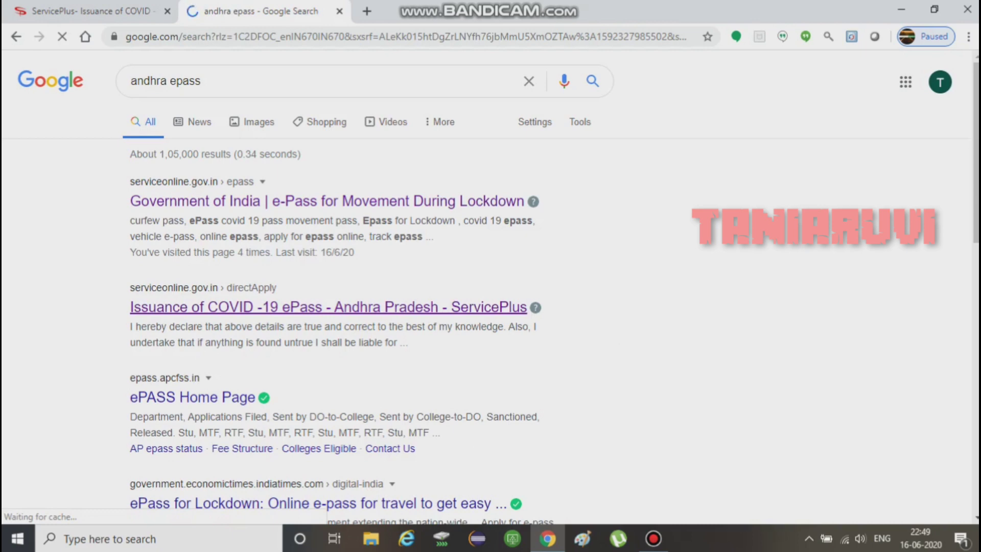
pyautogui.click(327, 306)
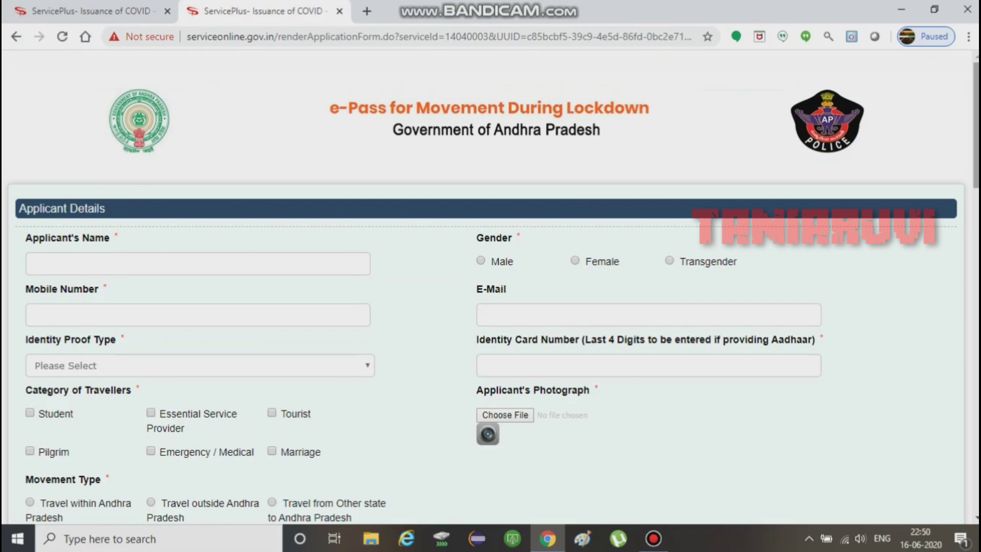
# Enter the applicant's name and mobile number, then move to E-Mail to trigger OTP.
pyautogui.scroll(-10, 491, 286)
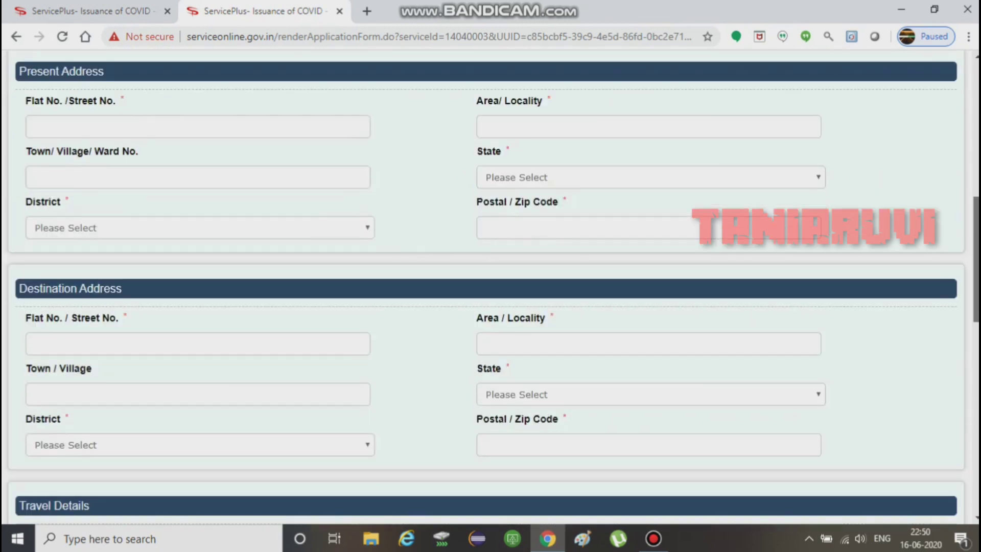
pyautogui.scroll(-9, 491, 286)
pyautogui.scroll(3, 491, 287)
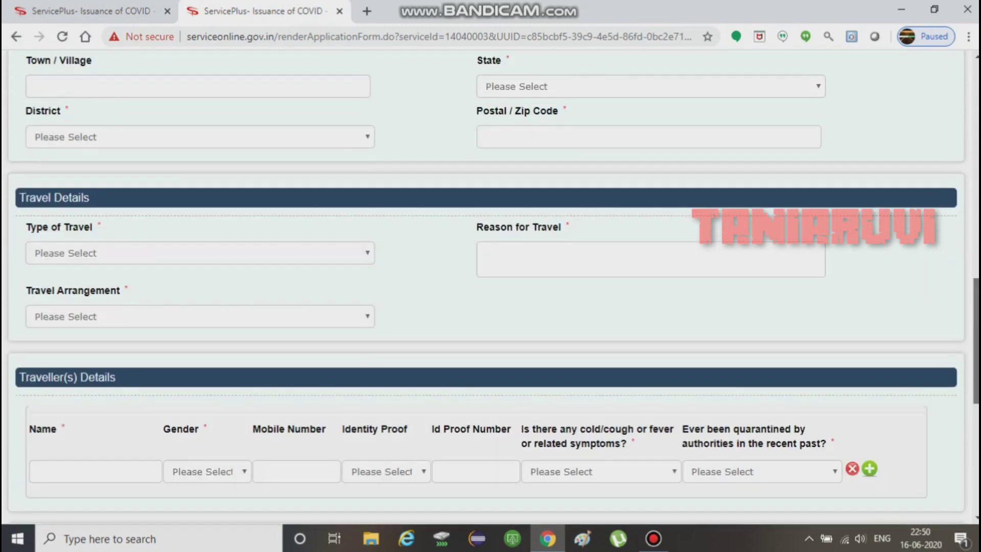
pyautogui.scroll(15, 491, 286)
pyautogui.scroll(5, 491, 286)
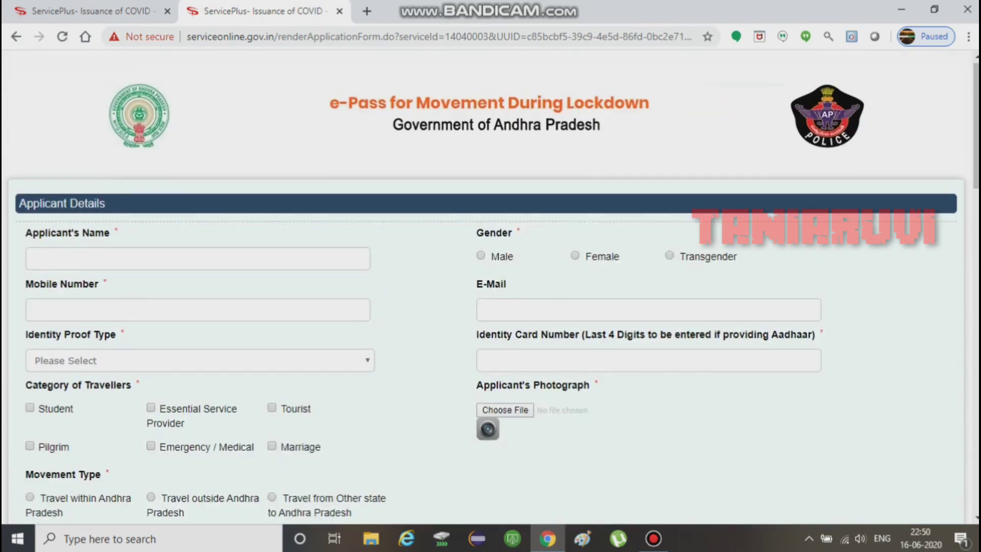
pyautogui.click(30, 258)
pyautogui.write('AA')
pyautogui.click(32, 309)
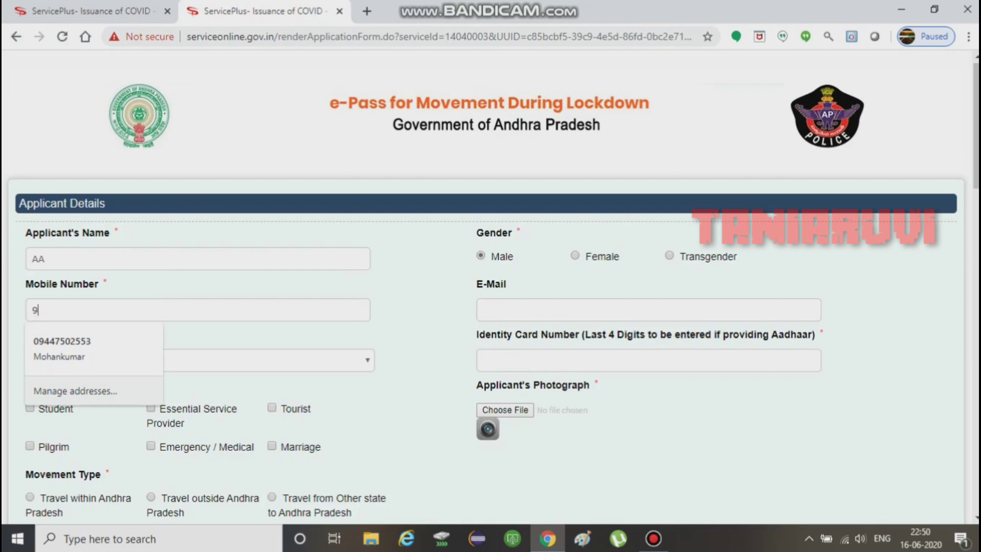
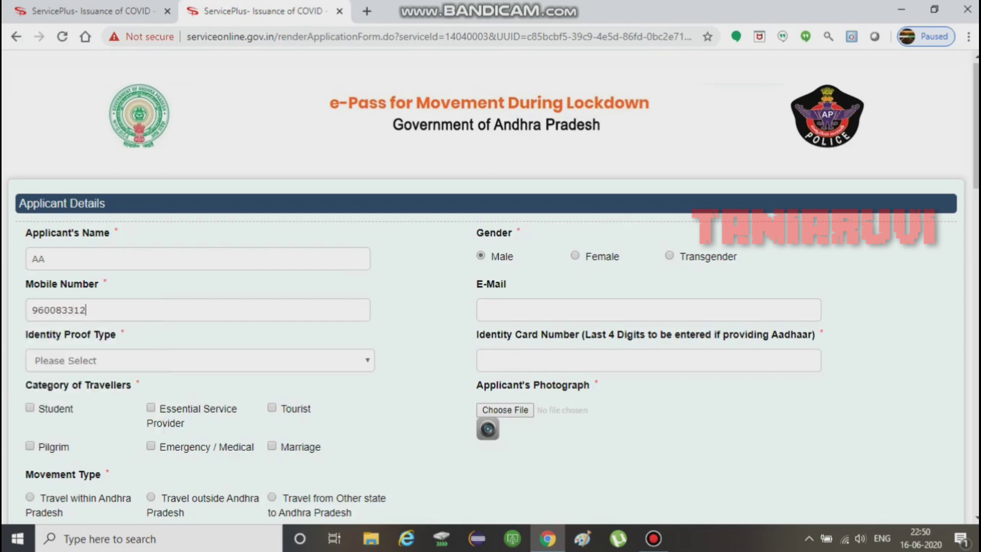
pyautogui.click(483, 310)
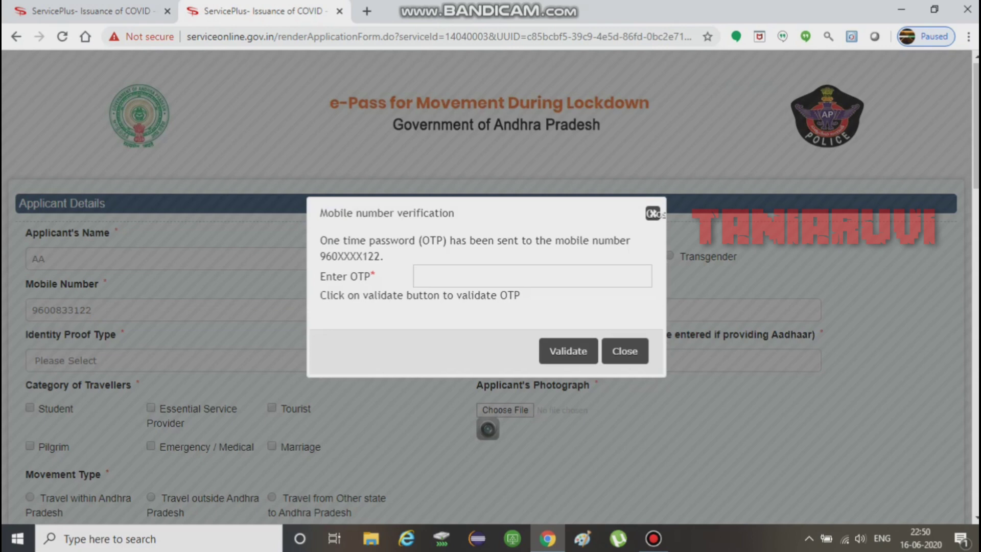
# Validate the mobile number with the received OTP and put placeholder text in E-Mail.
pyautogui.click(568, 351)
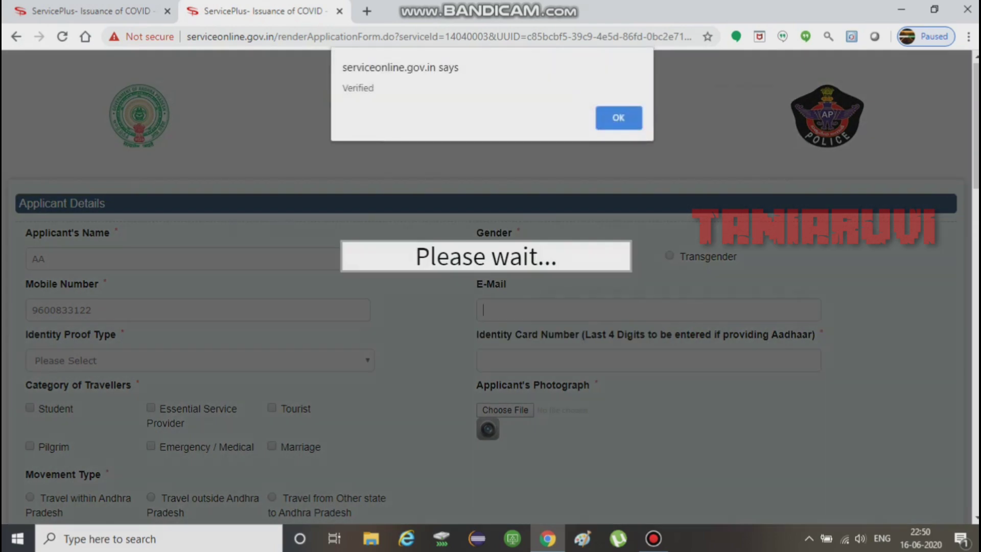
pyautogui.click(616, 117)
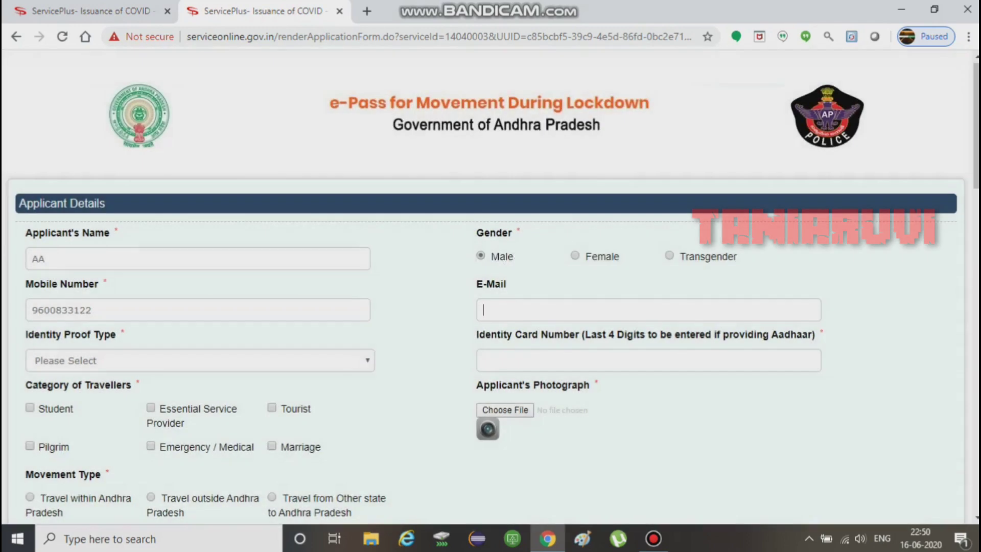
pyautogui.write('aa')
# Set Identity Proof Type to Copy of Aadhaar Card.
pyautogui.click(200, 360)
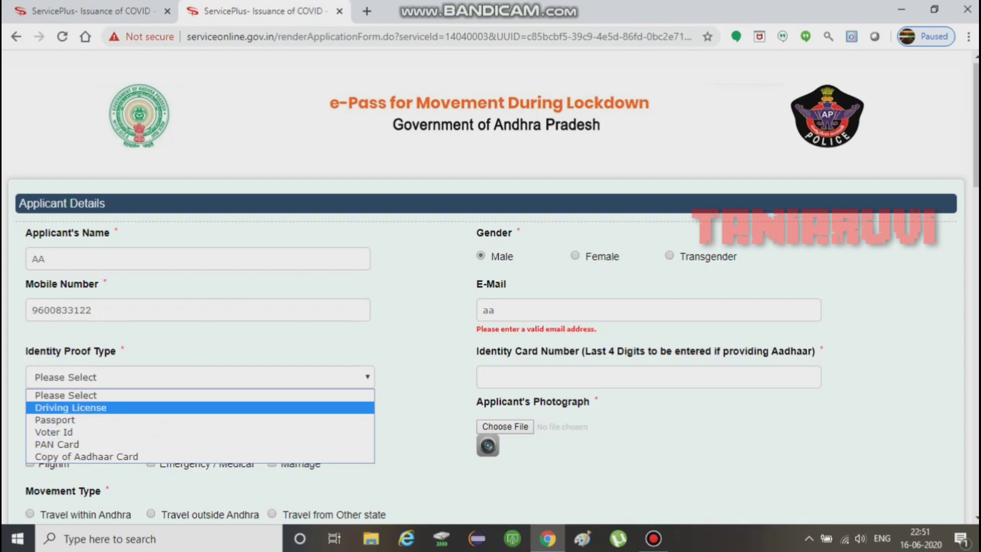
pyautogui.click(71, 408)
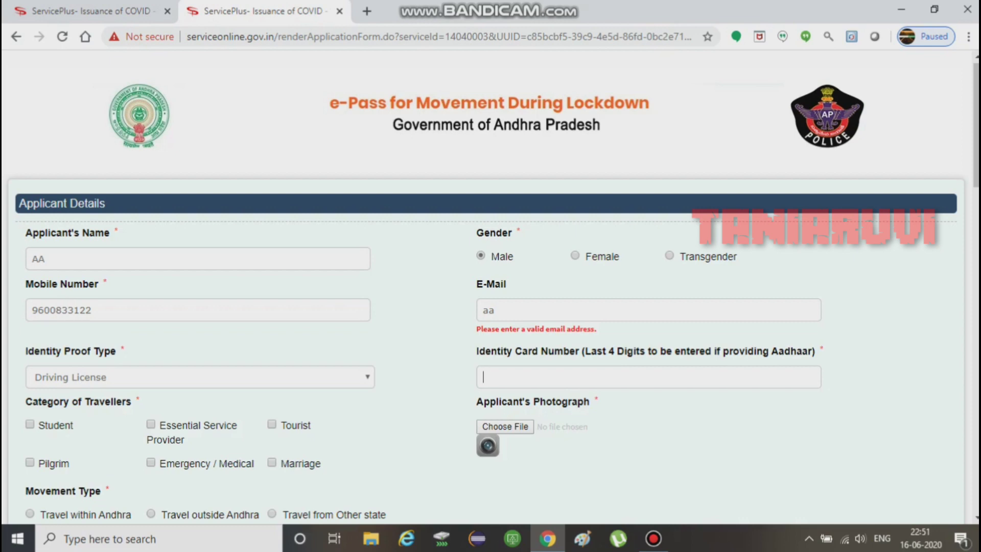
pyautogui.hotkey('alt', 'Down')
pyautogui.press('Down')
pyautogui.press('Down')
pyautogui.press('Down')
pyautogui.press('Down')
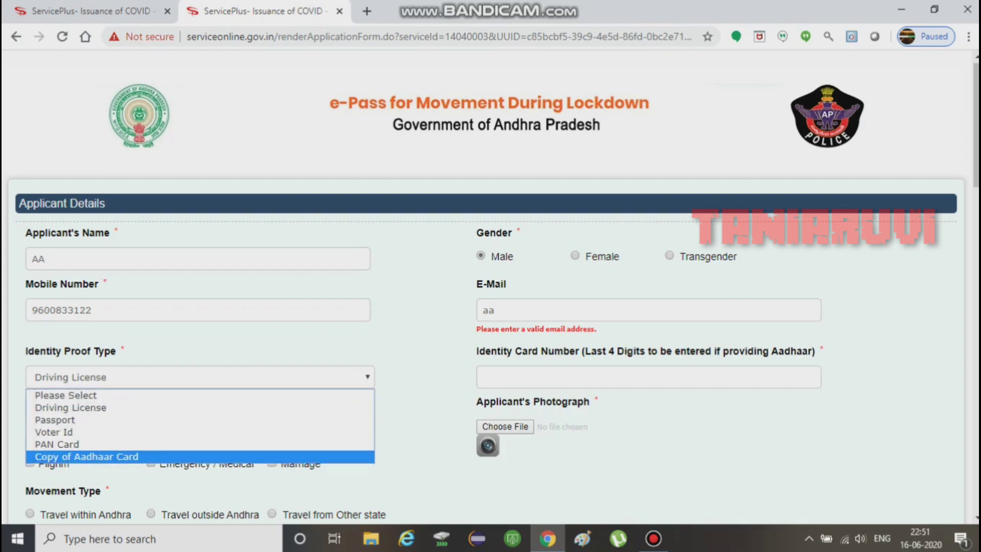
pyautogui.press('Return')
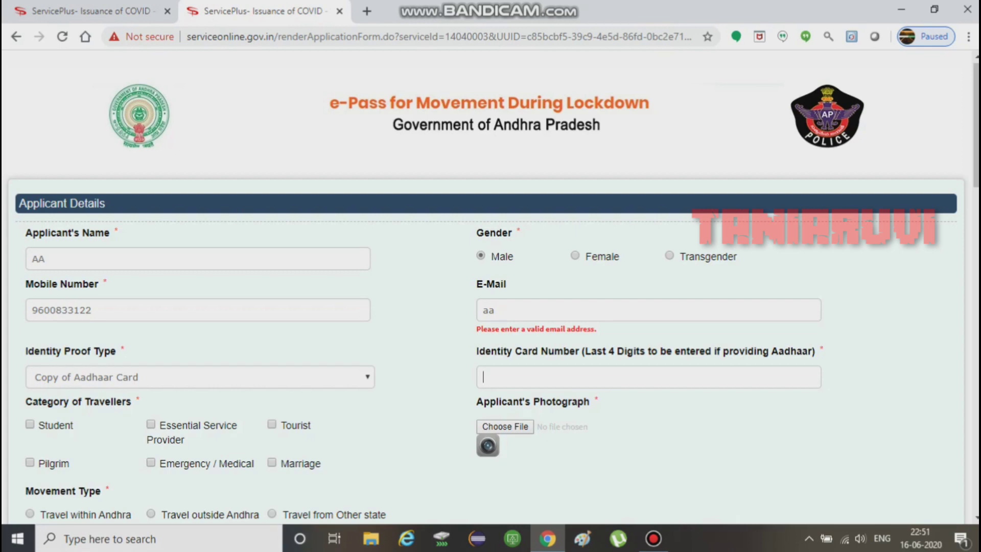
# Tick Emergency / Medical as the traveller category.
pyautogui.click(151, 462)
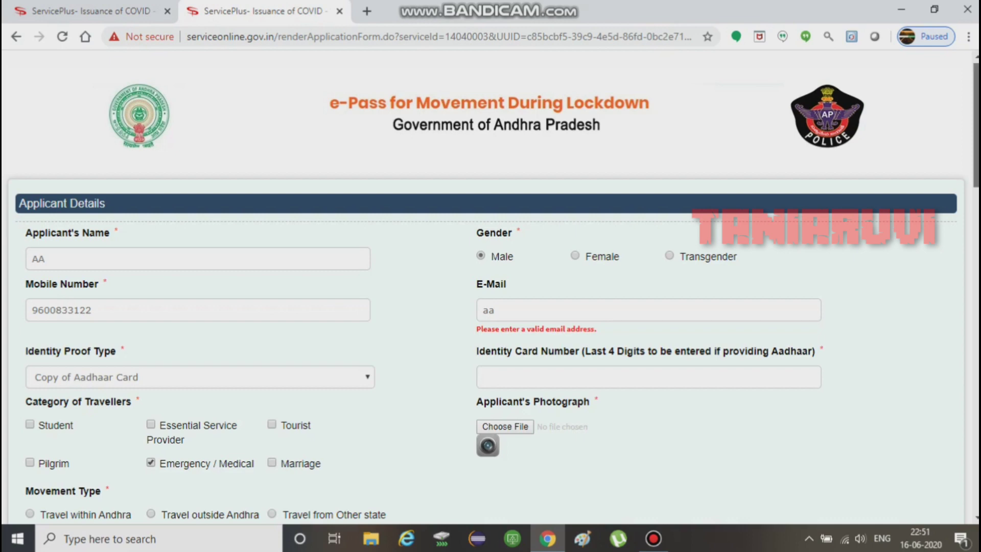
pyautogui.scroll(-2, 491, 291)
pyautogui.scroll(-1, 490, 291)
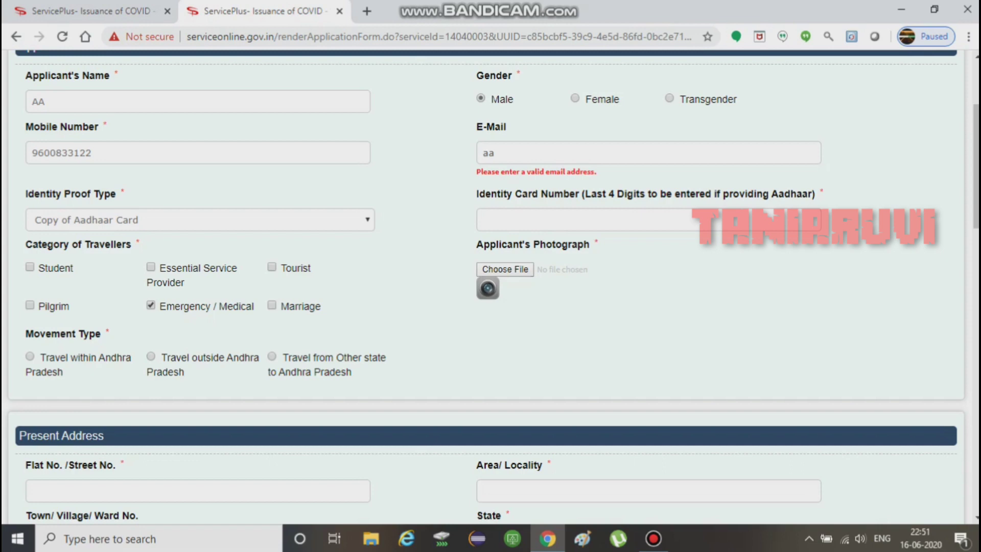
# Choose 'Travel from Other state to Andhra Pradesh' under Movement Type.
pyautogui.moveTo(976, 166); pyautogui.dragTo(976, 176)
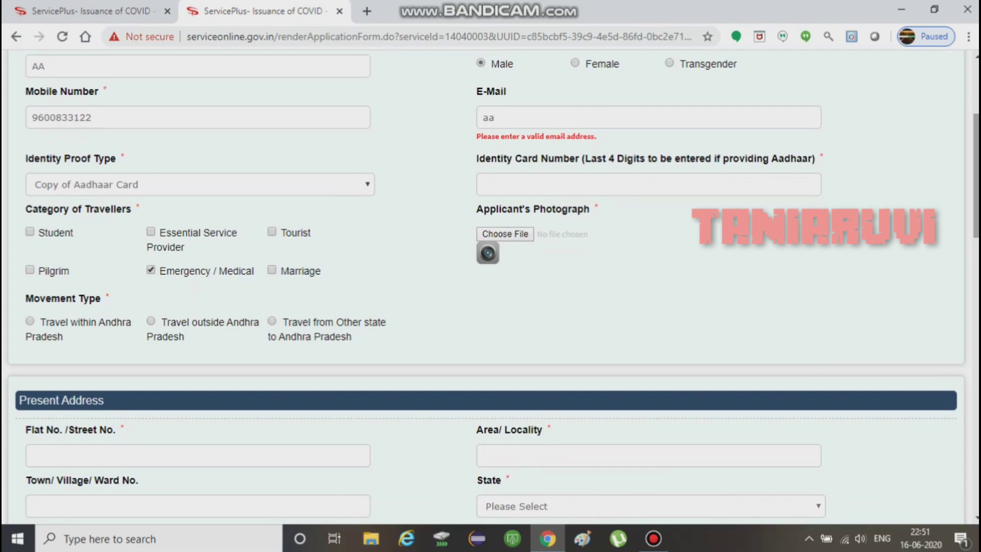
pyautogui.moveTo(976, 177); pyautogui.dragTo(976, 214)
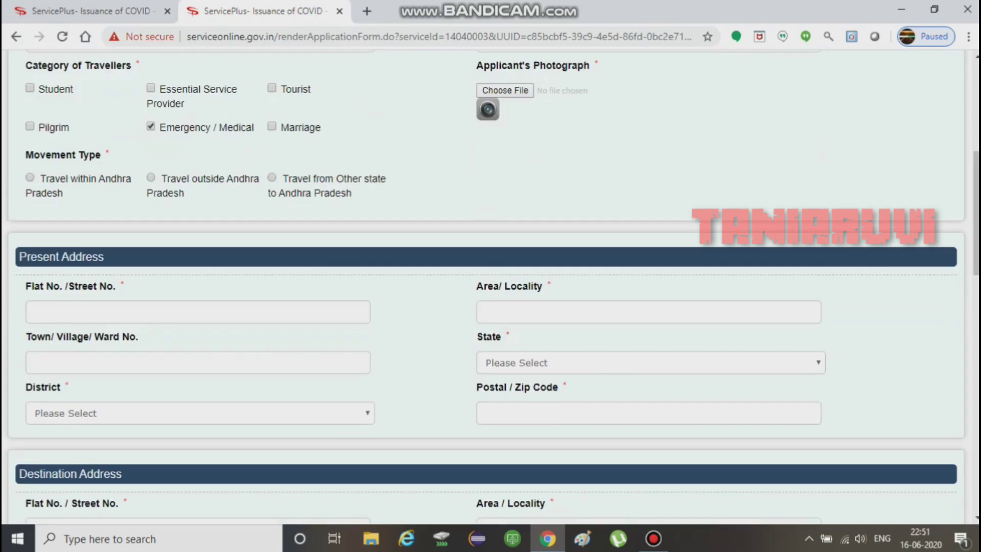
pyautogui.click(272, 177)
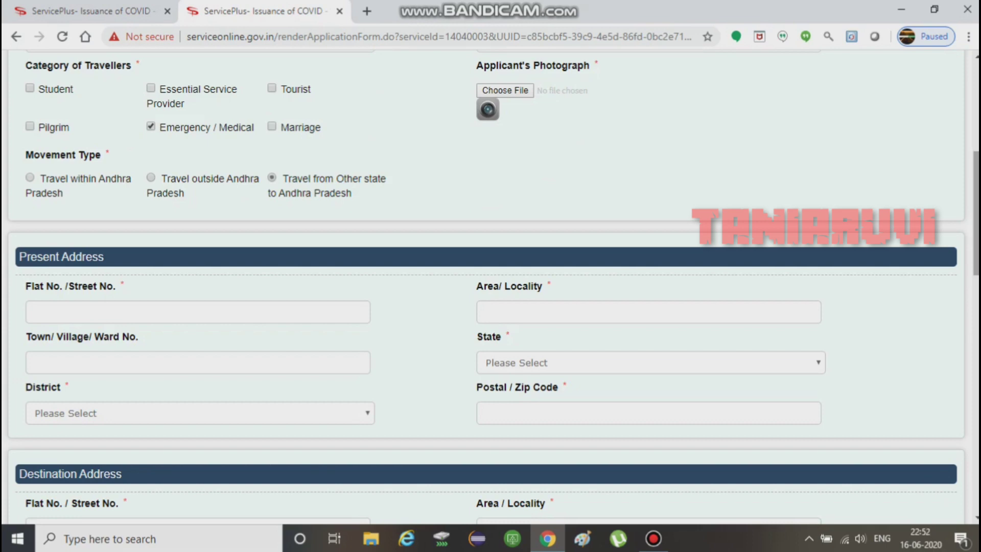
pyautogui.scroll(-1, 491, 287)
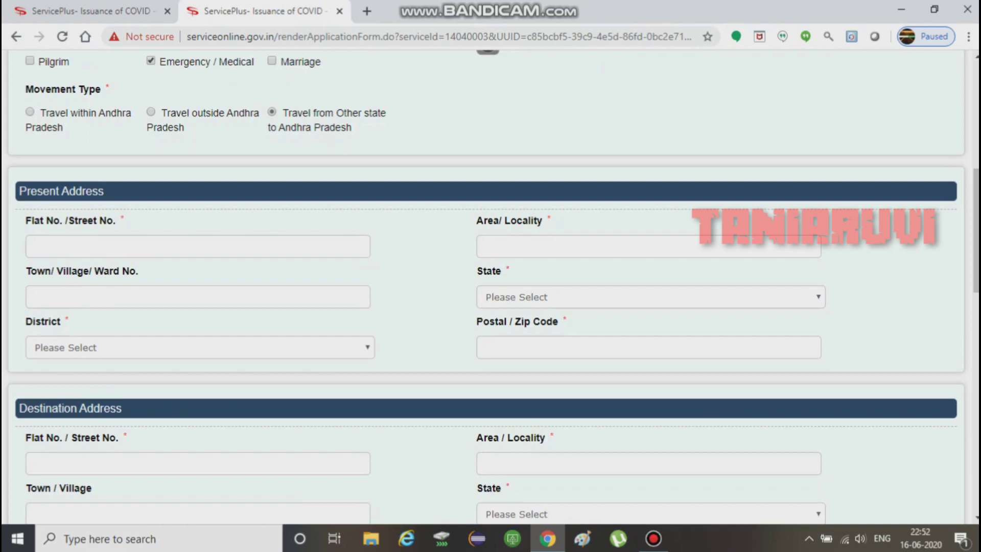
# Enter present address flat 12, area bb and town cc.
pyautogui.click(32, 246)
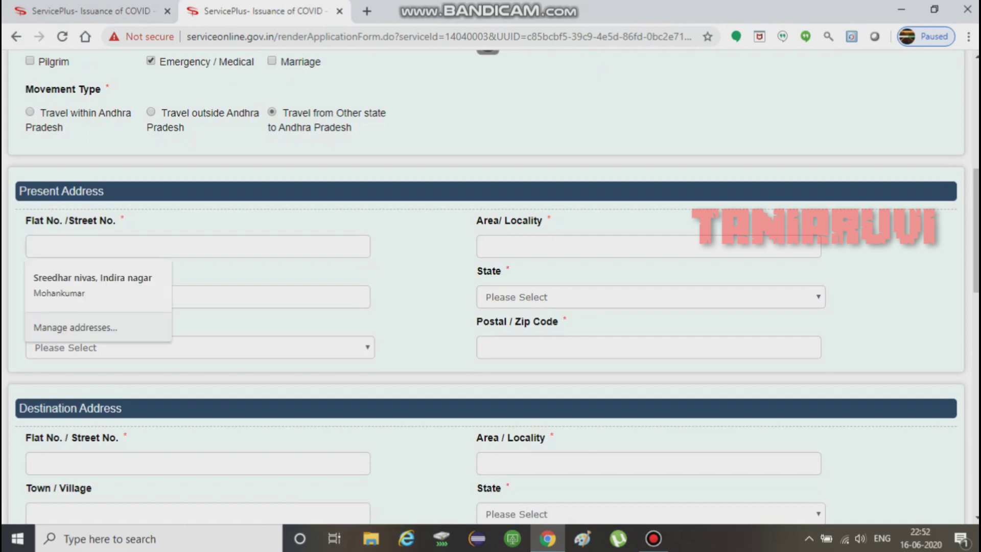
pyautogui.write('12')
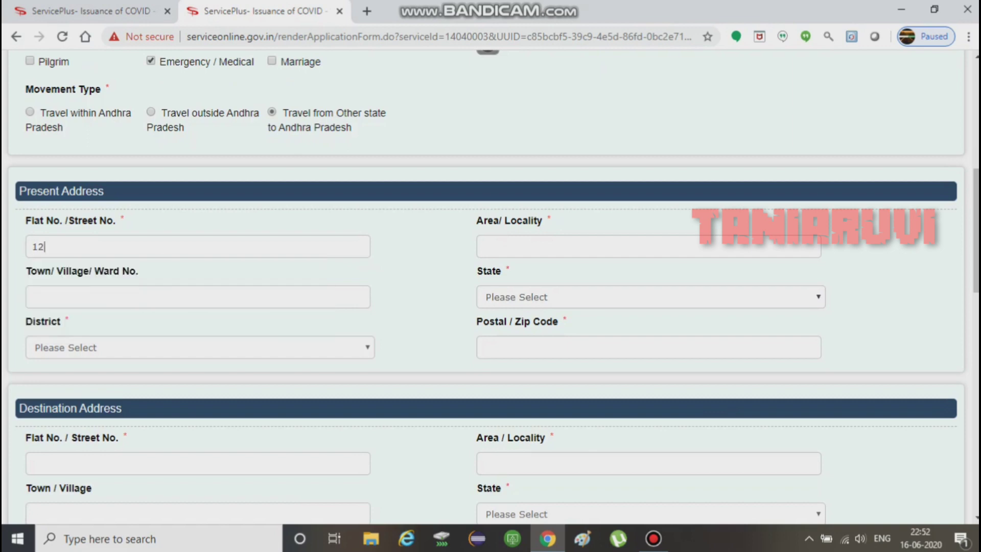
pyautogui.click(511, 246)
pyautogui.write('bb')
pyautogui.click(198, 297)
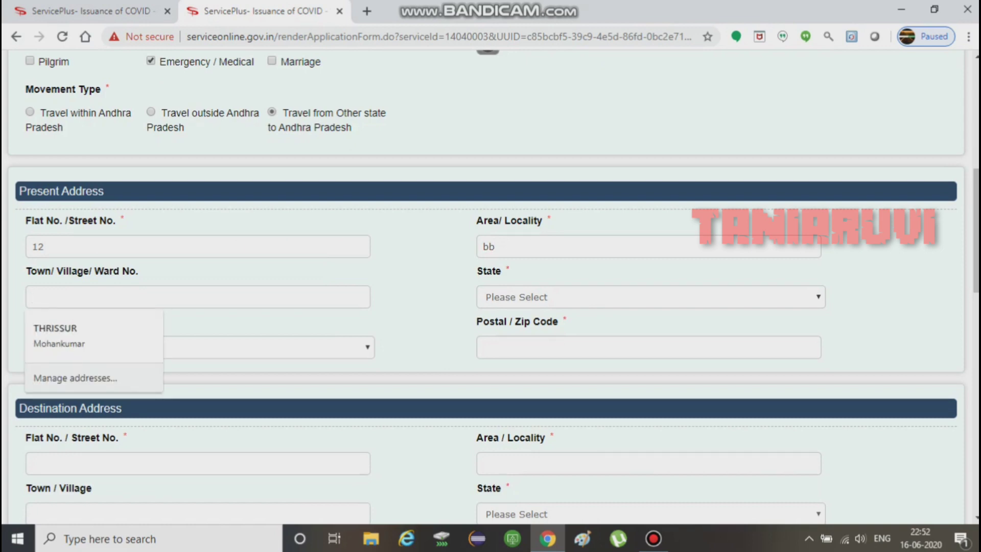
pyautogui.write('cc')
pyautogui.press('Escape')
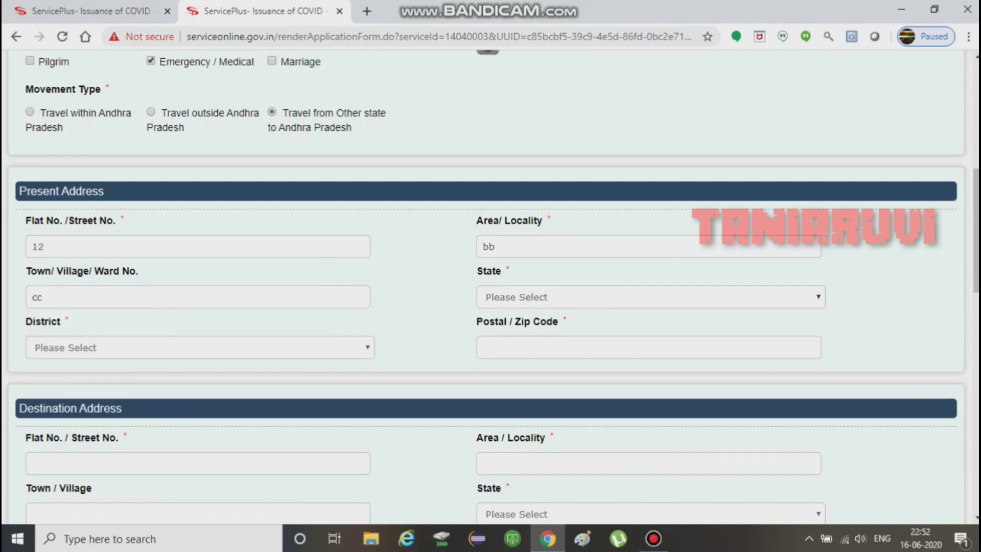
# Select TAMIL NADU as the present address state.
pyautogui.click(650, 297)
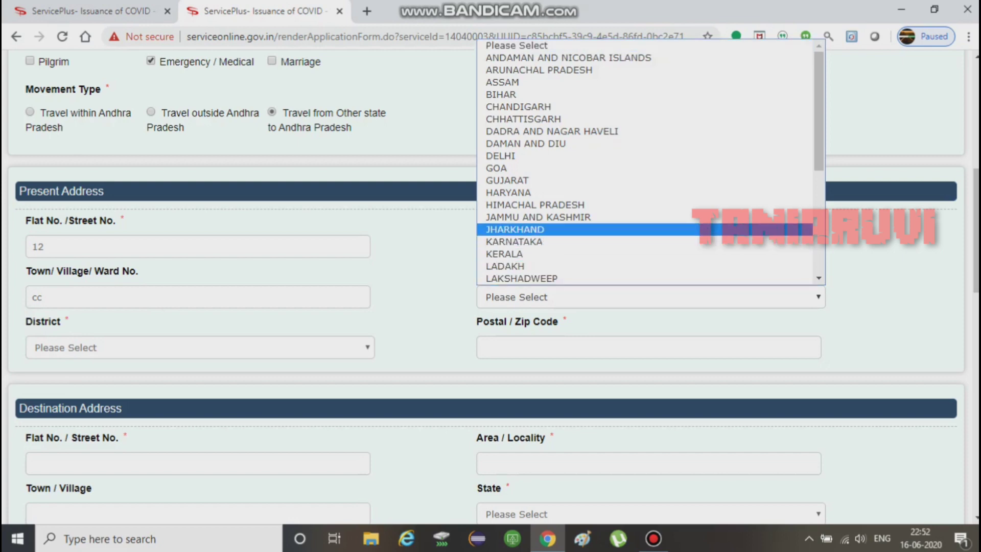
pyautogui.press('j')
pyautogui.press('k')
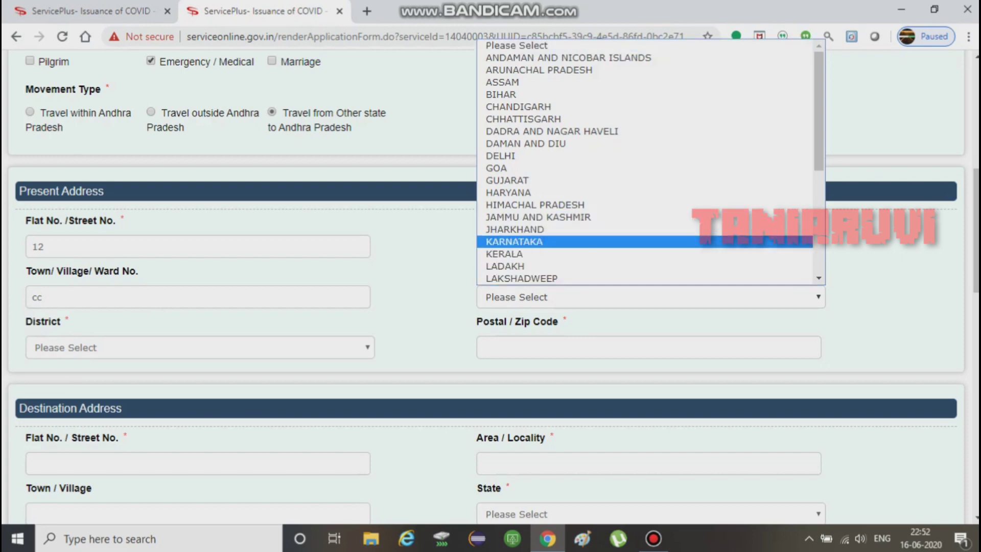
pyautogui.press('t')
pyautogui.press('r')
pyautogui.press('p')
pyautogui.press('t')
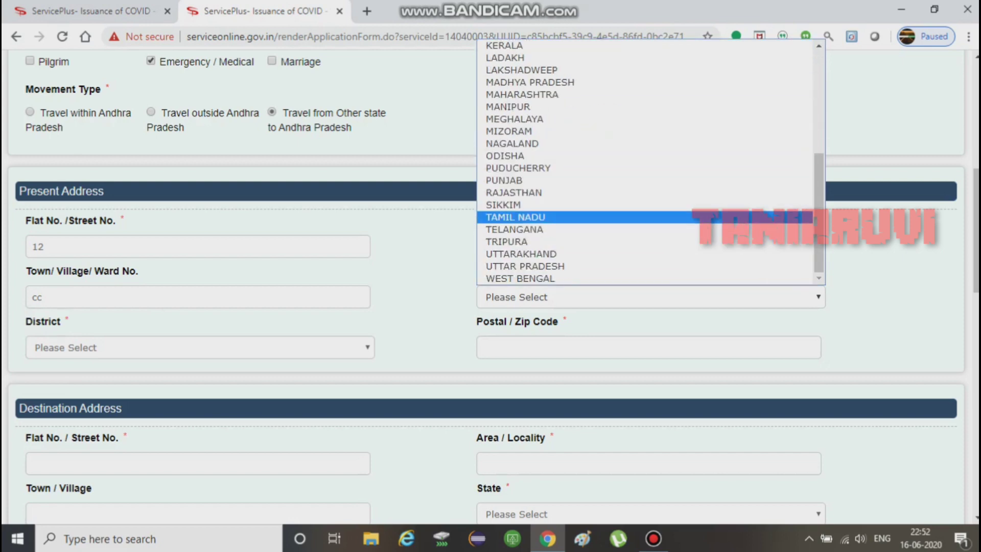
pyautogui.press('Return')
# Select CHENNAI as the present district and enter postal code 111111.
pyautogui.press('Tab')
pyautogui.hotkey('alt', 'Down')
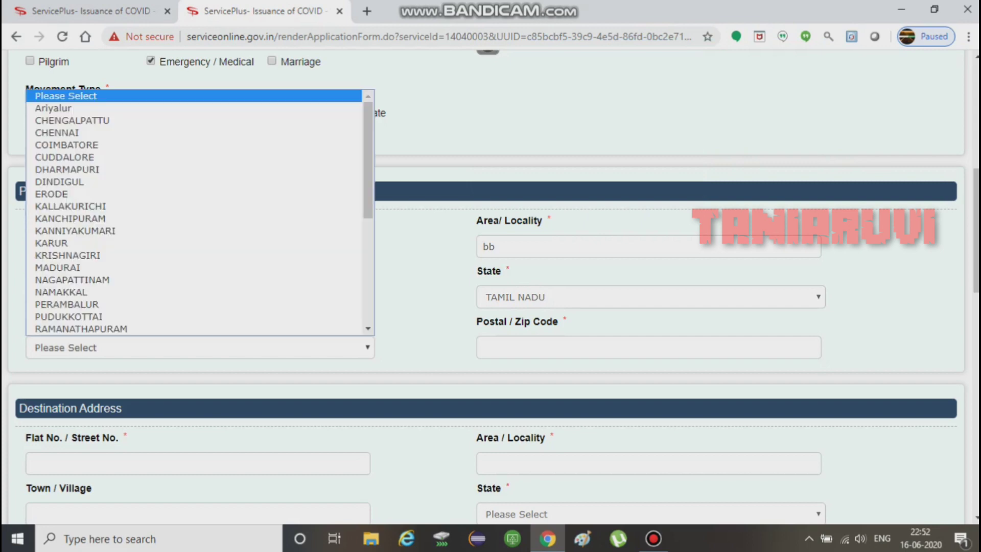
pyautogui.press('k')
pyautogui.press('Up')
pyautogui.press('Up')
pyautogui.press('Up')
pyautogui.press('Up')
pyautogui.press('Up')
pyautogui.press('Up')
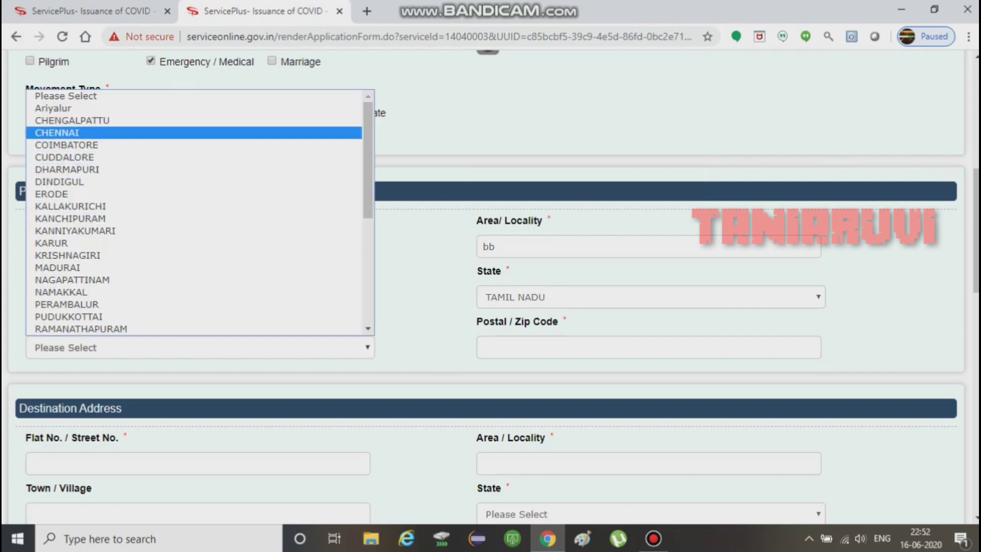
pyautogui.press('Return')
pyautogui.click(483, 348)
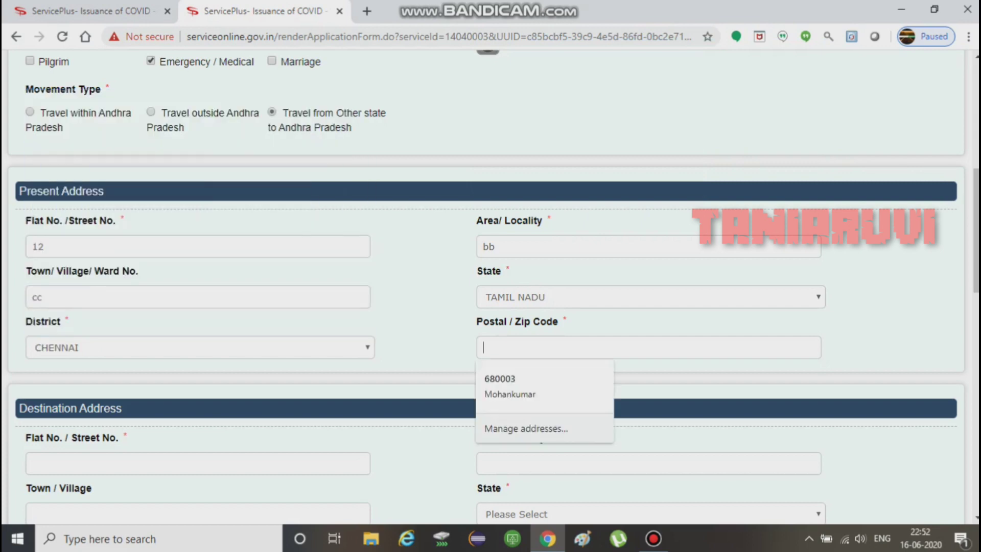
pyautogui.write('111111')
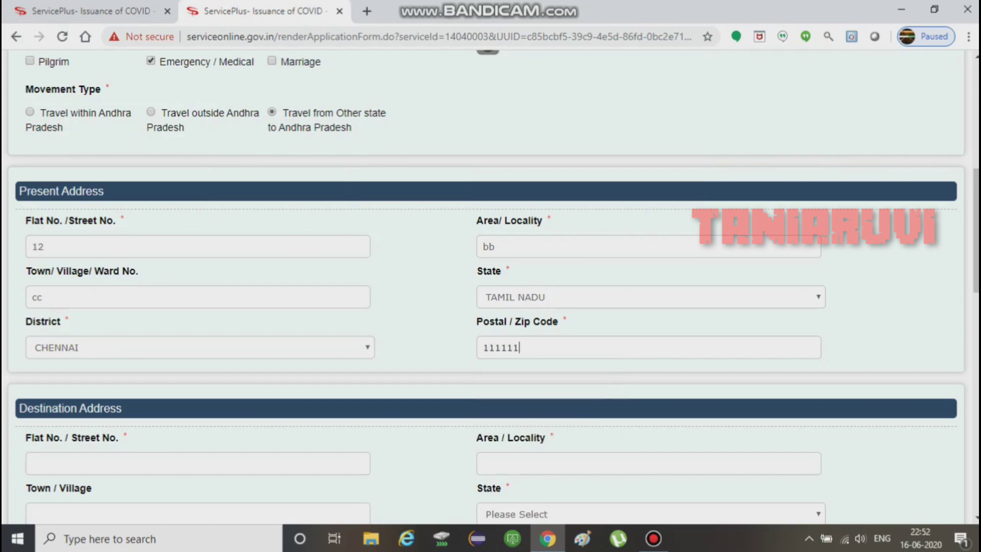
# Enter destination flat number 13bb and area xx.
pyautogui.scroll(-4, 491, 286)
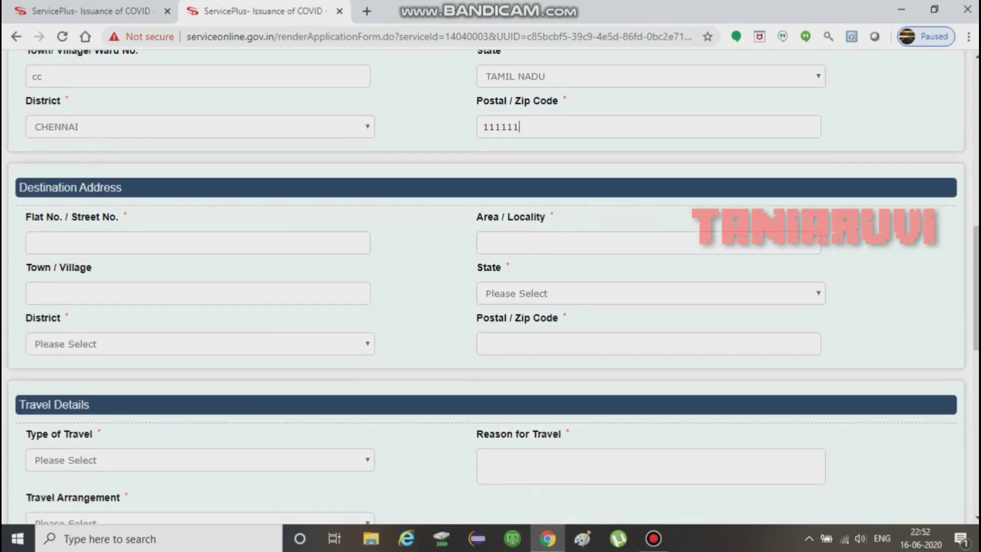
pyautogui.click(198, 243)
pyautogui.write('13bb')
pyautogui.click(483, 243)
pyautogui.write('xx')
pyautogui.click(33, 293)
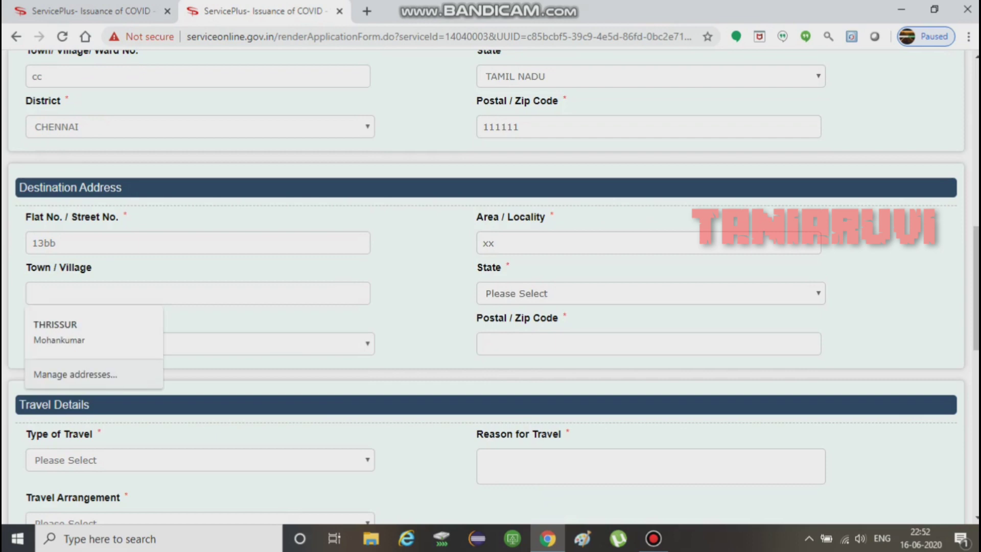
# Set the destination state to ANDHRA PRADESH and district to CHITTOOR.
pyautogui.click(651, 293)
pyautogui.press('Down')
pyautogui.press('Return')
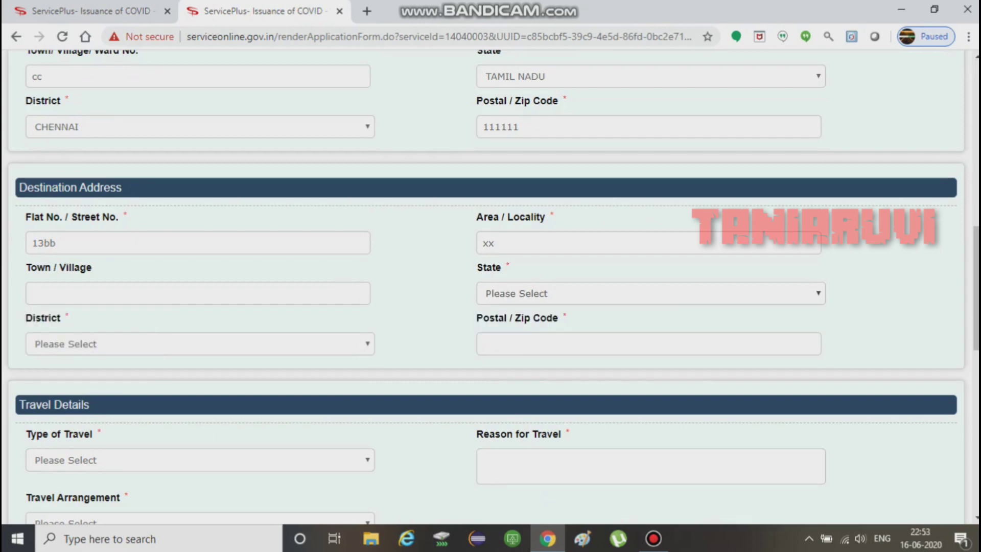
pyautogui.click(199, 343)
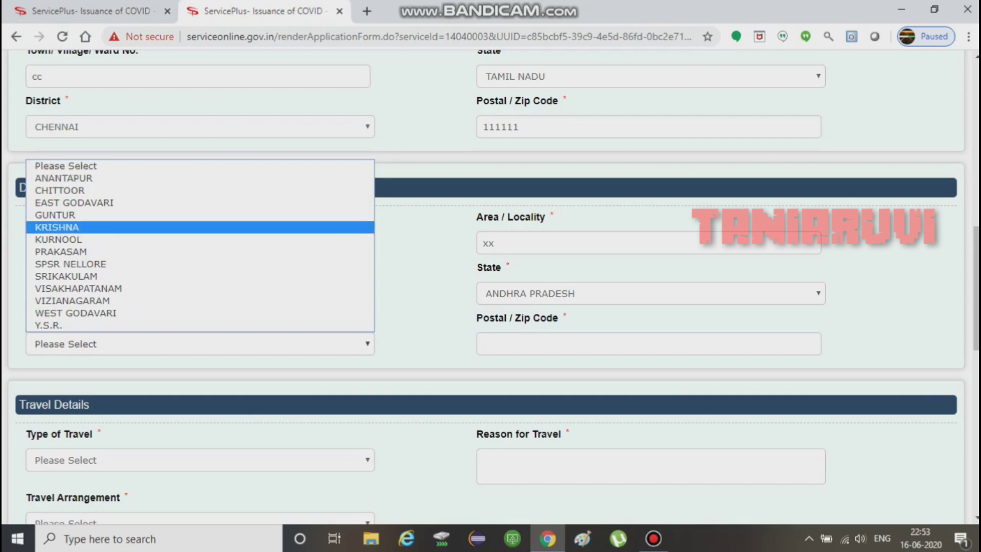
pyautogui.press('Down')
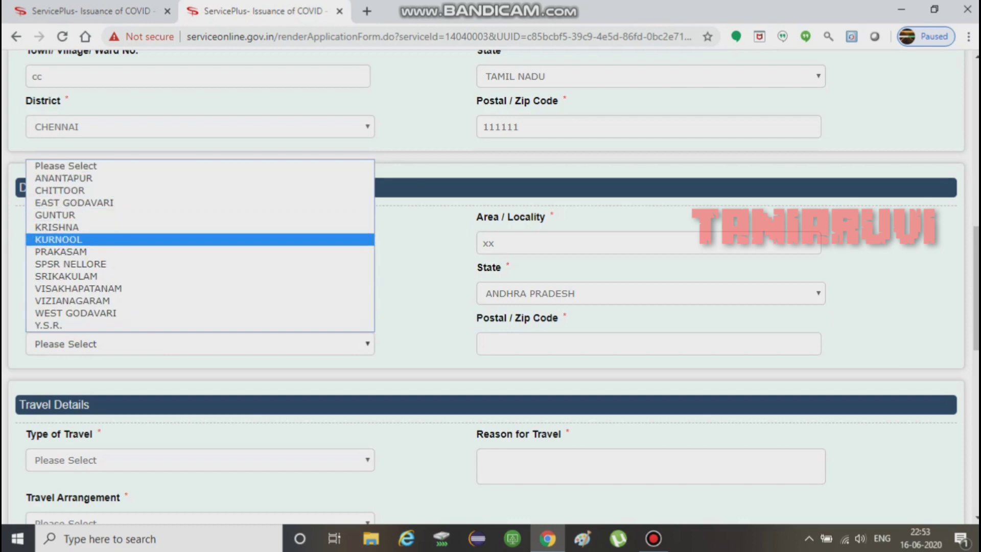
pyautogui.press('Up')
pyautogui.press('Up')
pyautogui.press('Up')
pyautogui.press('Up')
pyautogui.press('Down')
pyautogui.press('Return')
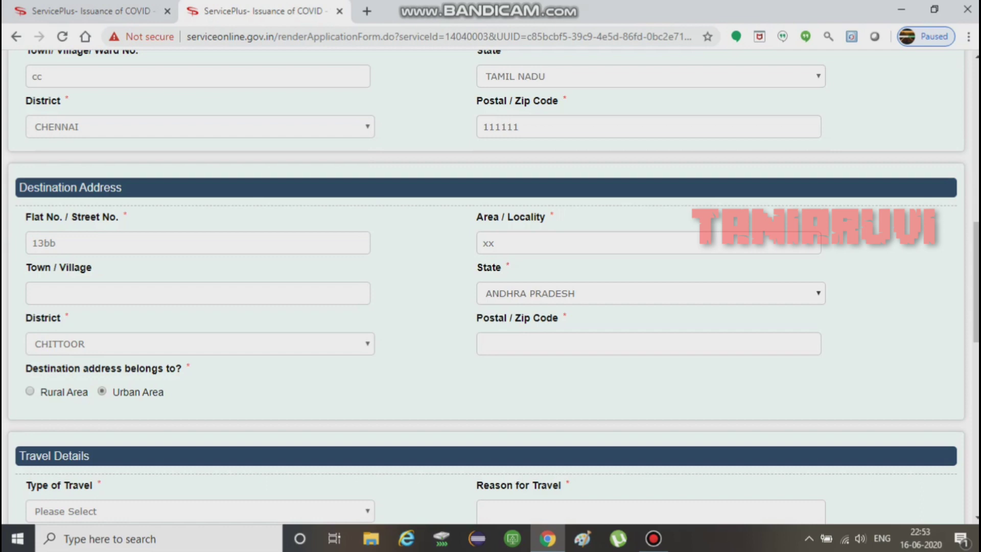
# Enter destination postal code 222222.
pyautogui.click(648, 343)
pyautogui.write('222222')
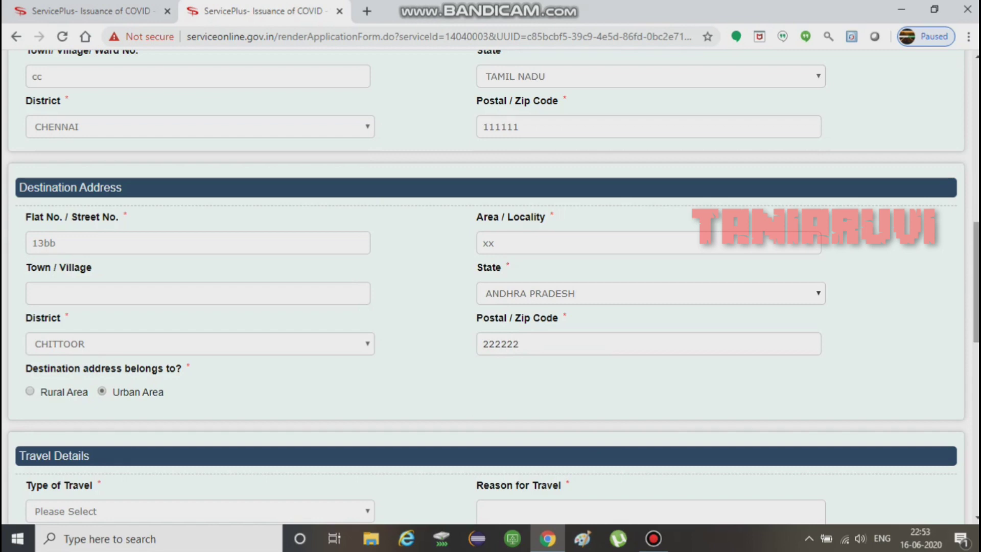
pyautogui.scroll(-1, 491, 286)
pyautogui.scroll(5, 491, 286)
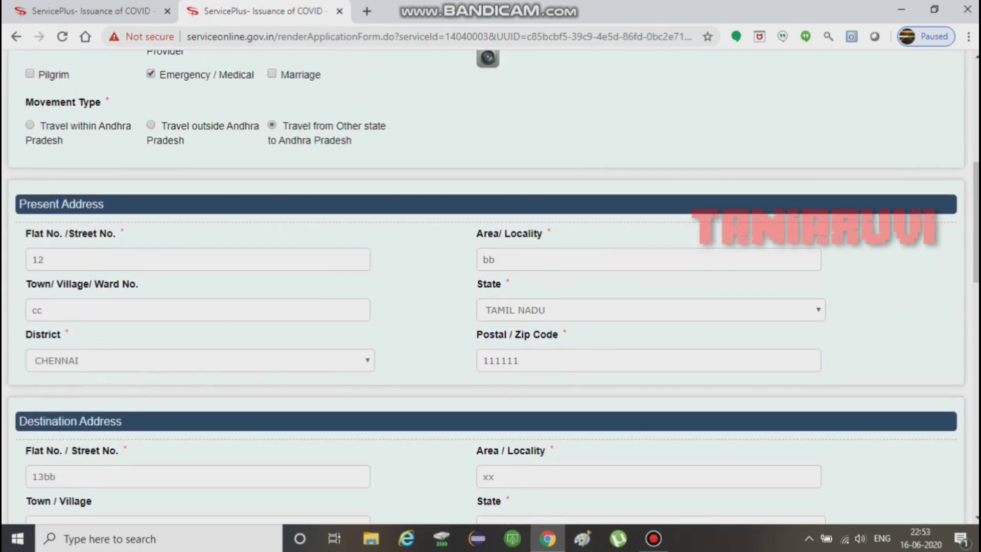
# Switch Movement Type to Travel outside Andhra Pradesh and set present state to ANDHRA PRADESH.
pyautogui.click(151, 125)
pyautogui.click(649, 309)
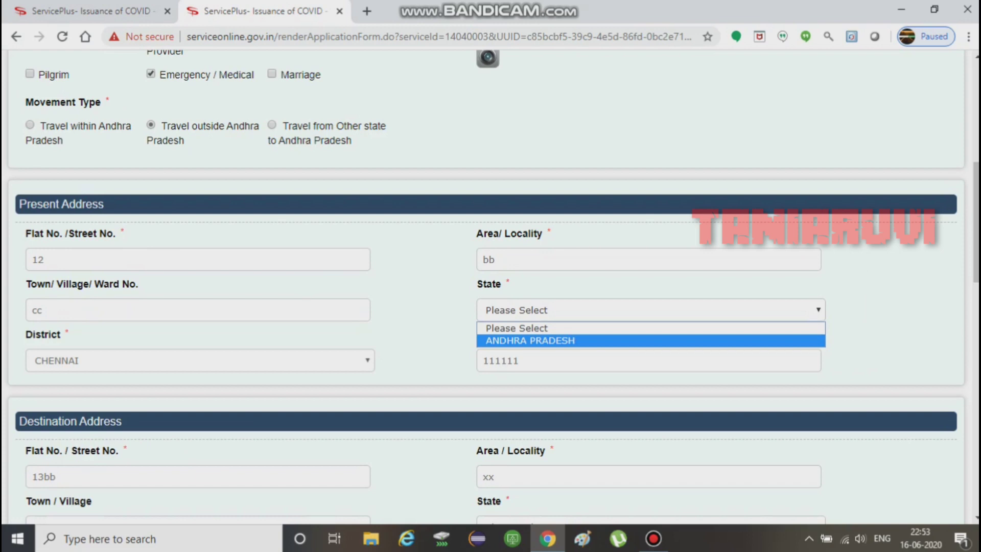
pyautogui.press('Return')
pyautogui.click(200, 360)
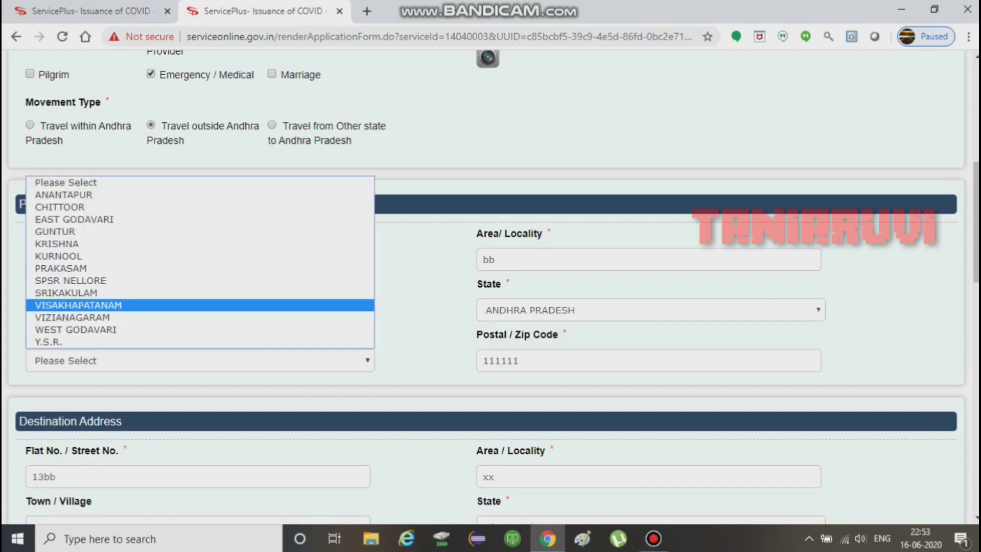
pyautogui.press('Escape')
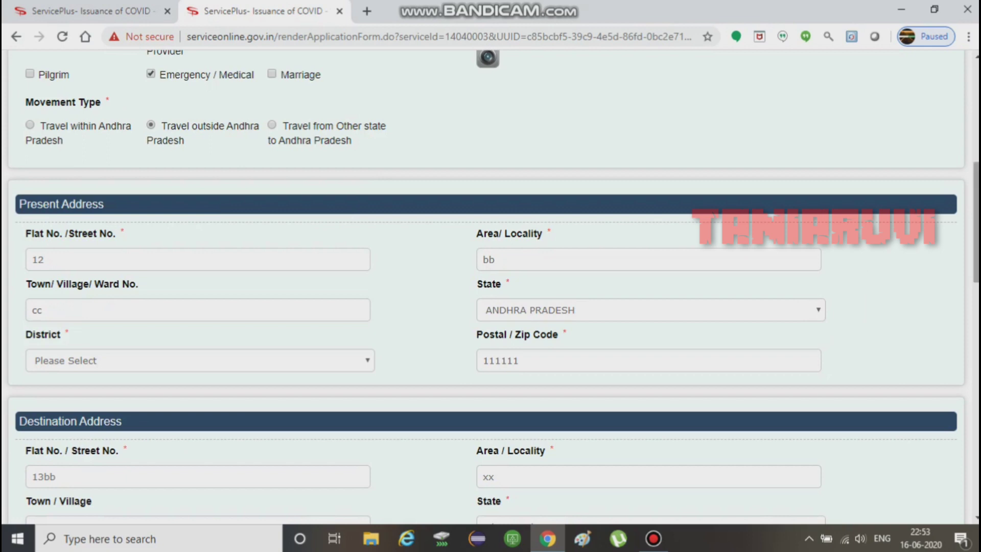
pyautogui.scroll(-5, 977, 222)
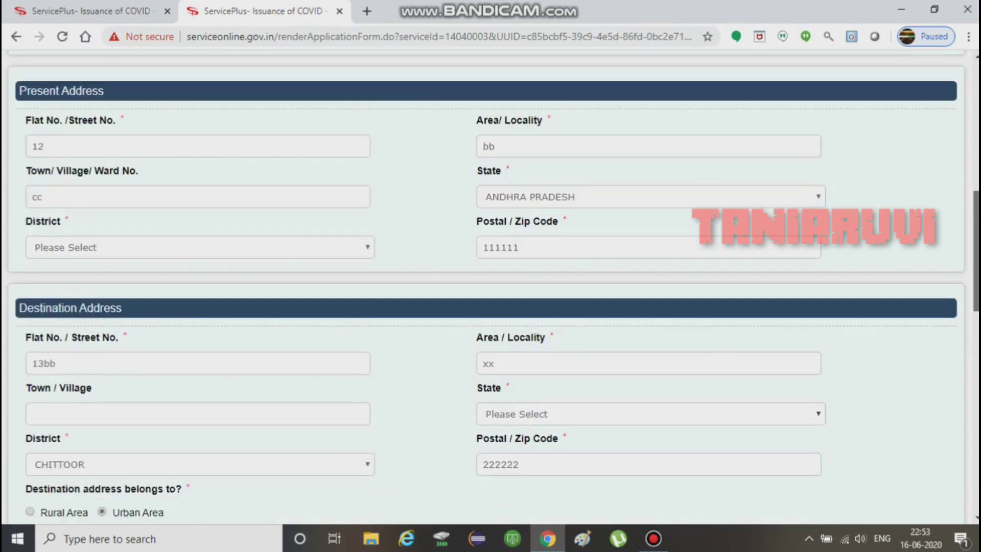
# Choose One Way as the Type of Travel under Travel Details.
pyautogui.scroll(-6, 976, 255)
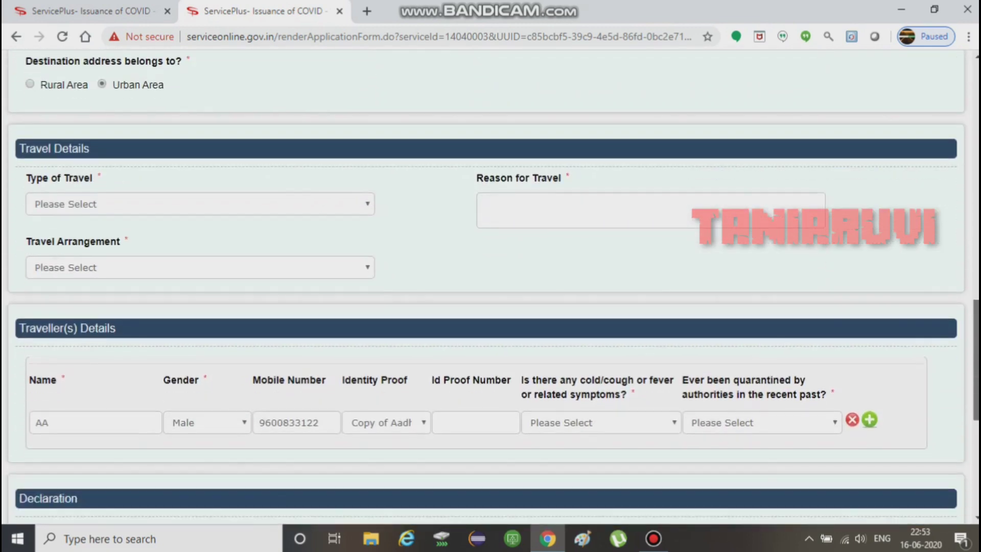
pyautogui.click(200, 204)
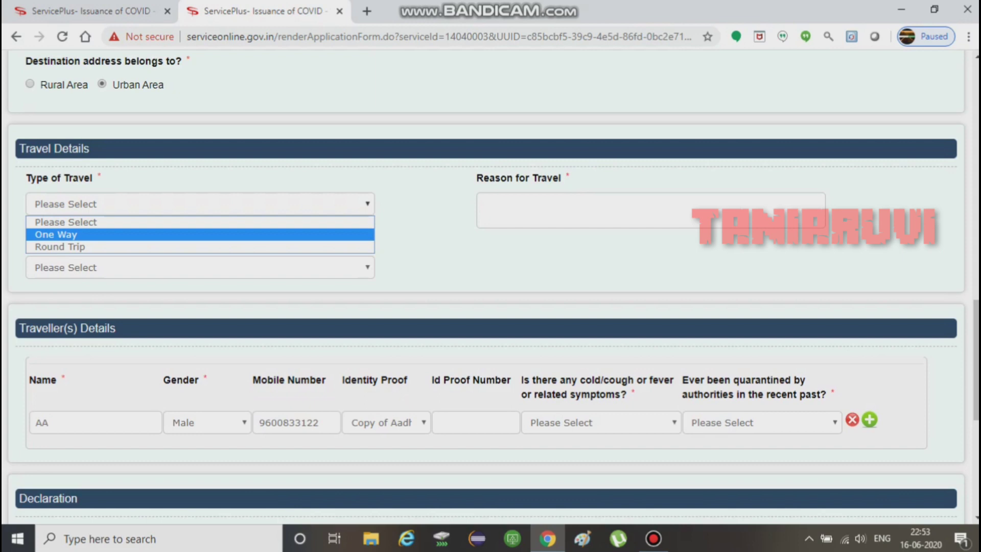
pyautogui.press('Down')
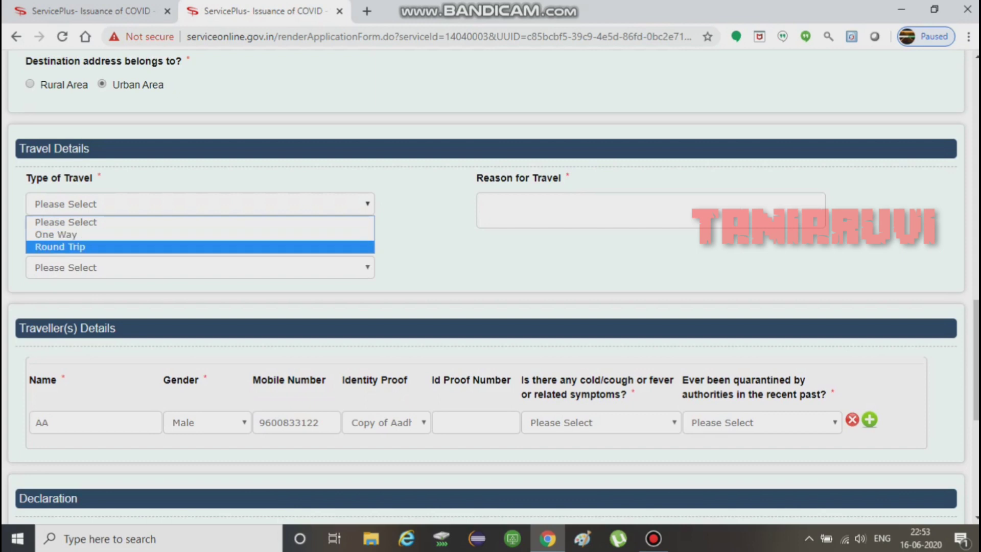
pyautogui.press('Up')
pyautogui.press('Return')
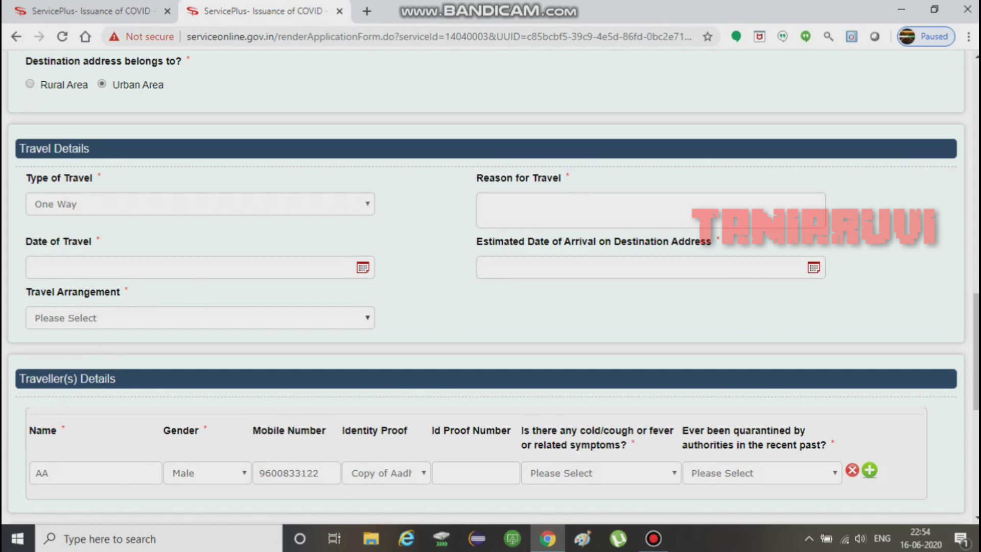
# Set Date of Travel and Estimated Arrival both to 16/06/2020 from the calendars.
pyautogui.click(200, 267)
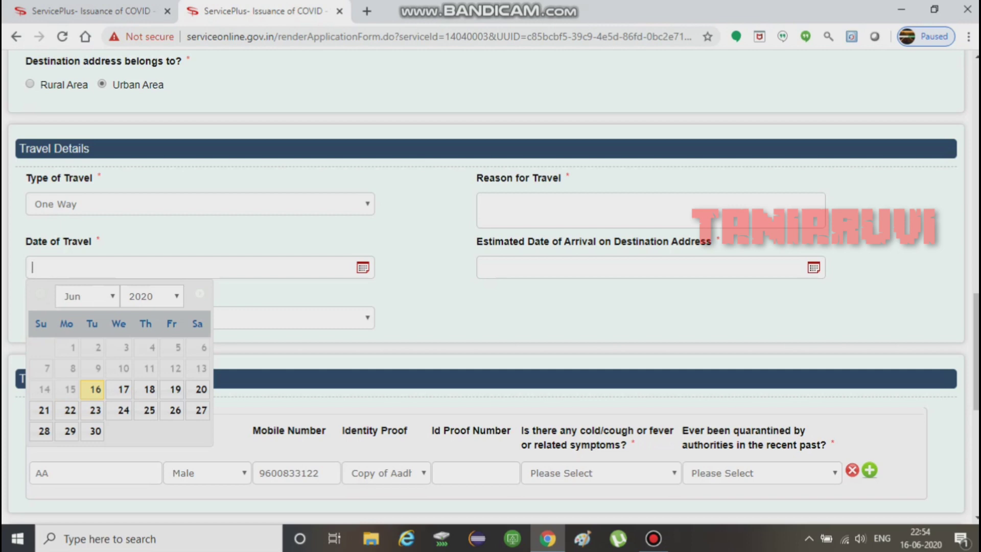
pyautogui.click(95, 389)
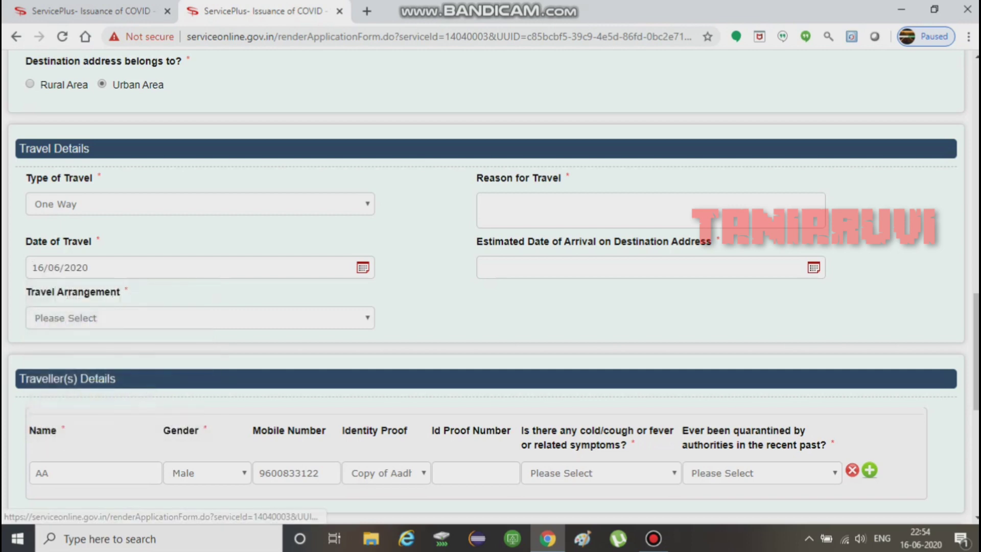
pyautogui.click(649, 267)
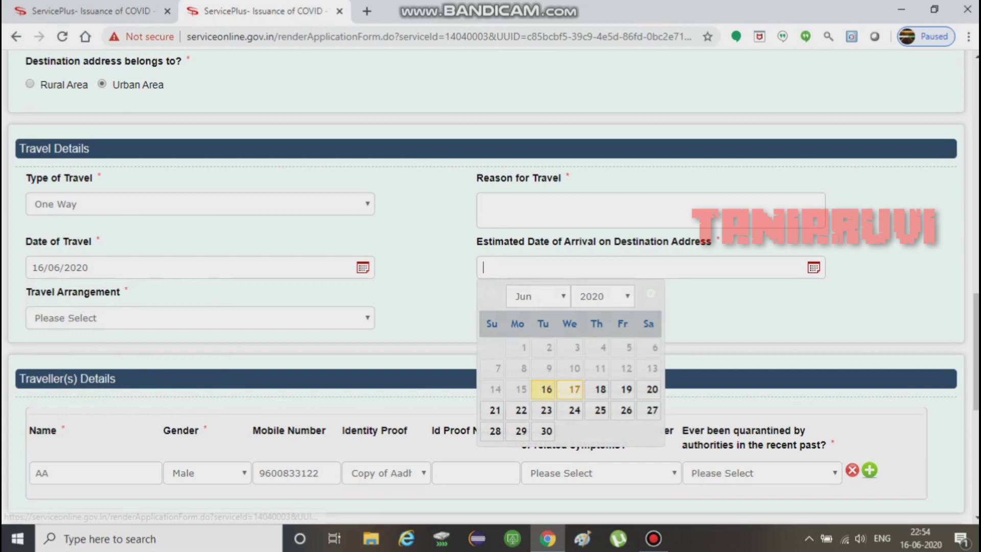
pyautogui.click(546, 389)
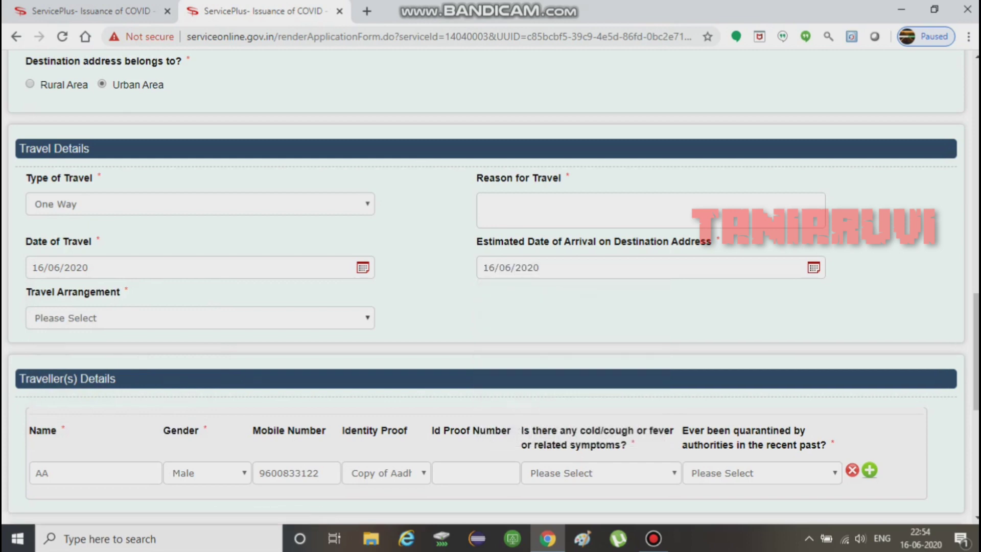
# Change Type of Travel to Round Trip so the return-date fields appear.
pyautogui.click(199, 204)
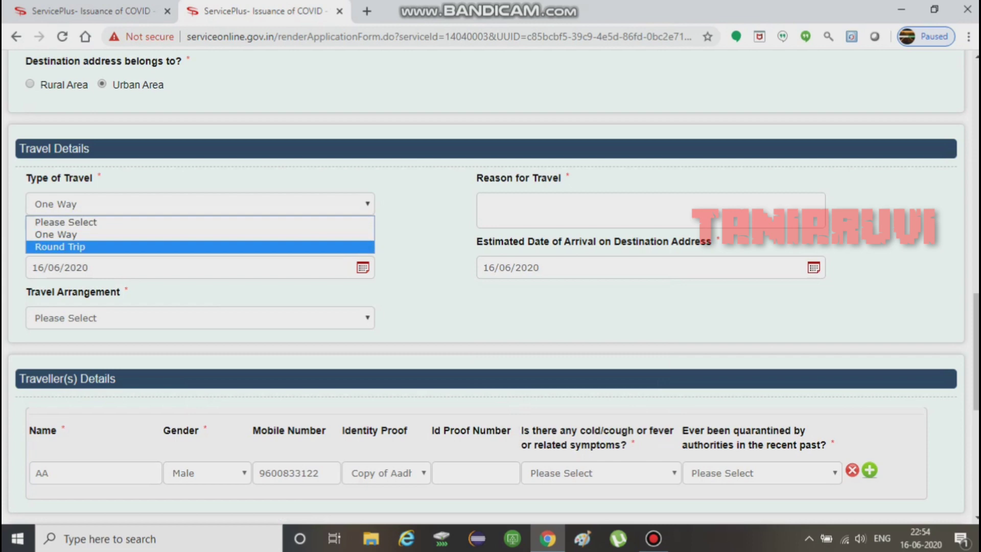
pyautogui.press('Return')
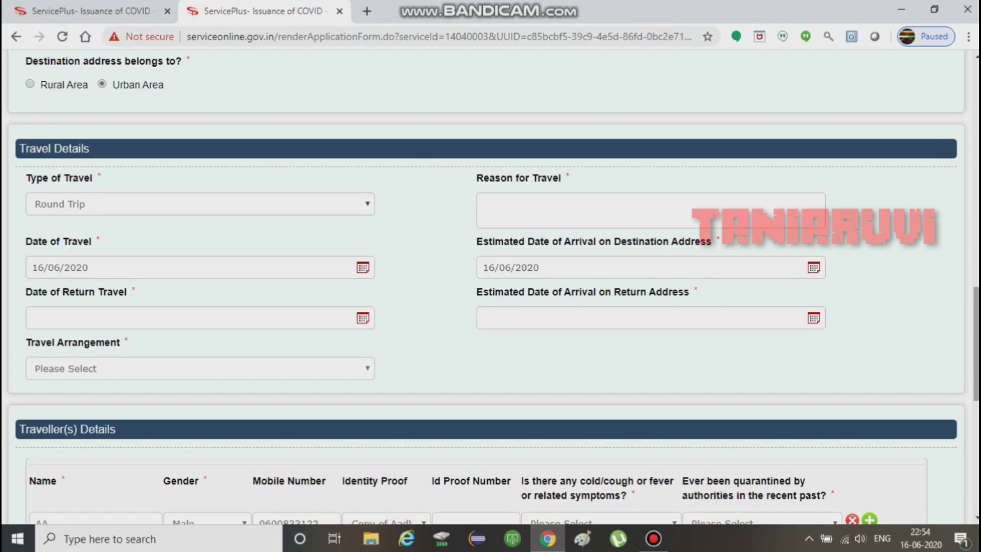
pyautogui.moveTo(976, 344)
pyautogui.mouseDown()
pyautogui.moveTo(976, 228)
pyautogui.moveTo(976, 363)
pyautogui.mouseUp()
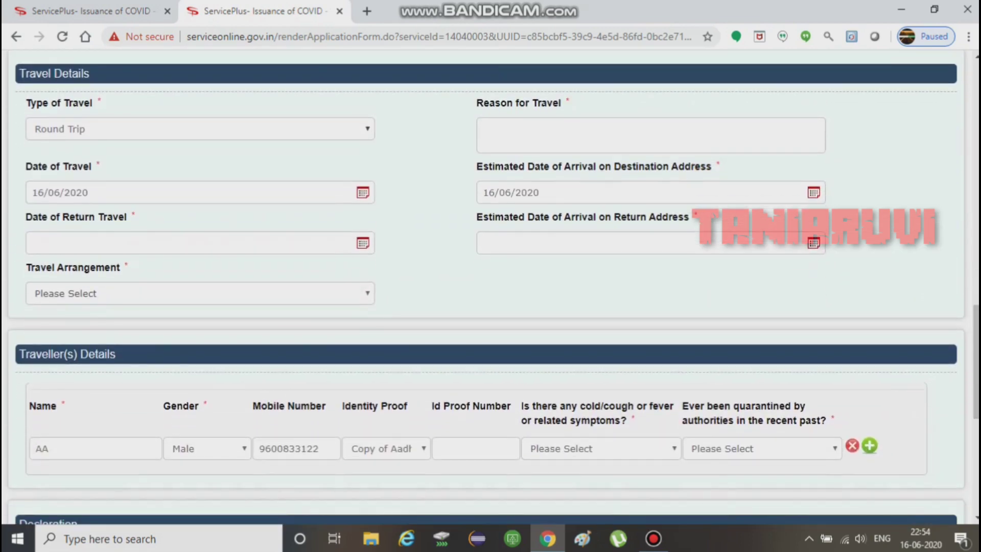
# Set Travel Arrangement to Own Arrangement.
pyautogui.click(199, 293)
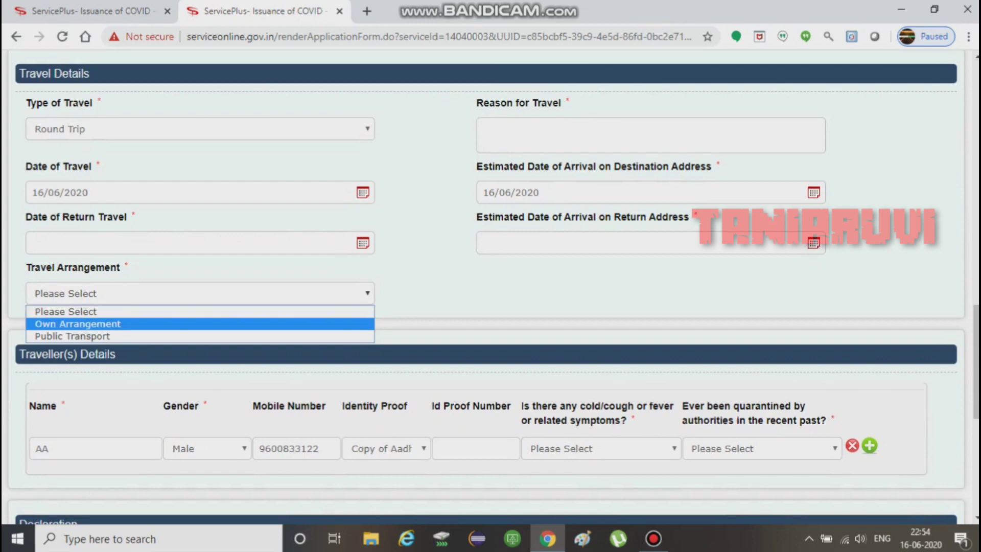
pyautogui.press('Return')
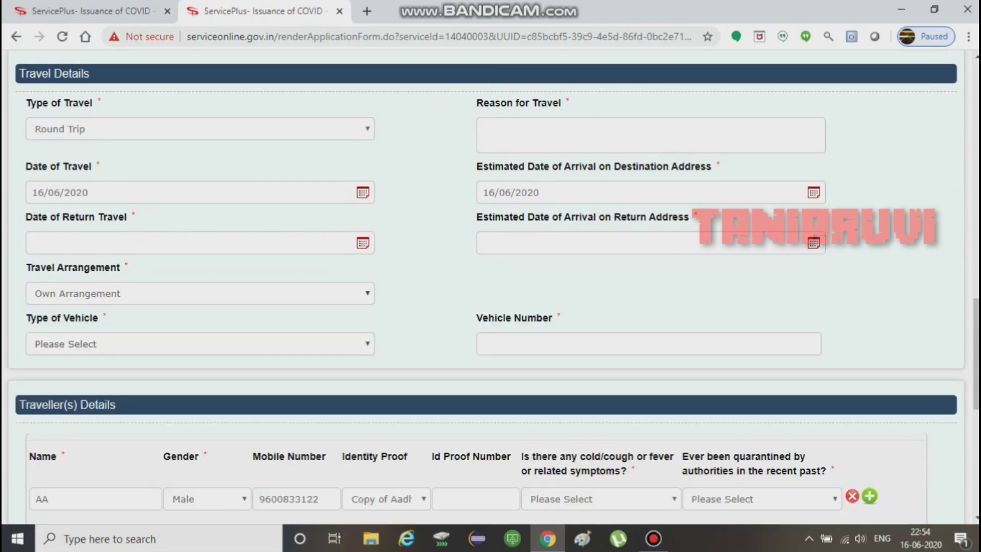
pyautogui.click(199, 343)
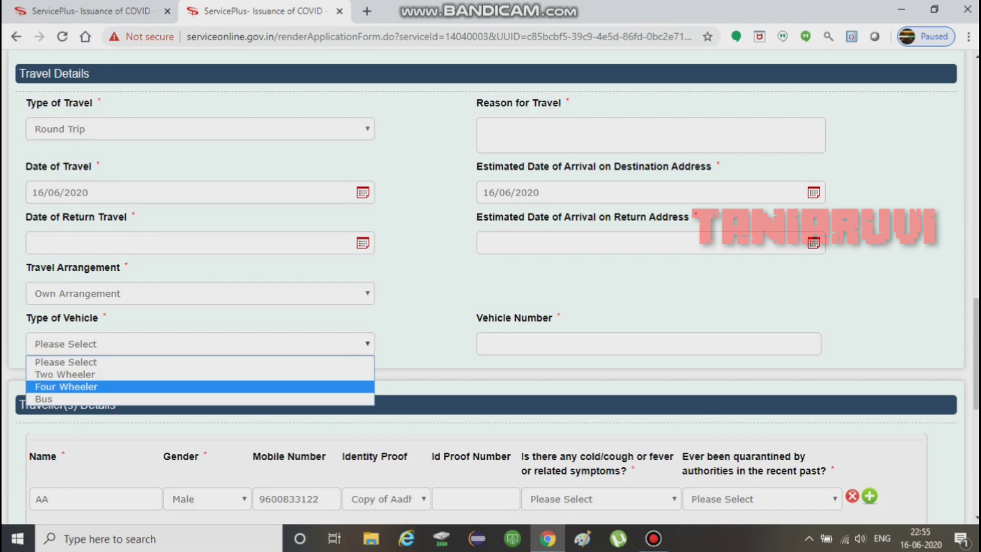
pyautogui.press('Return')
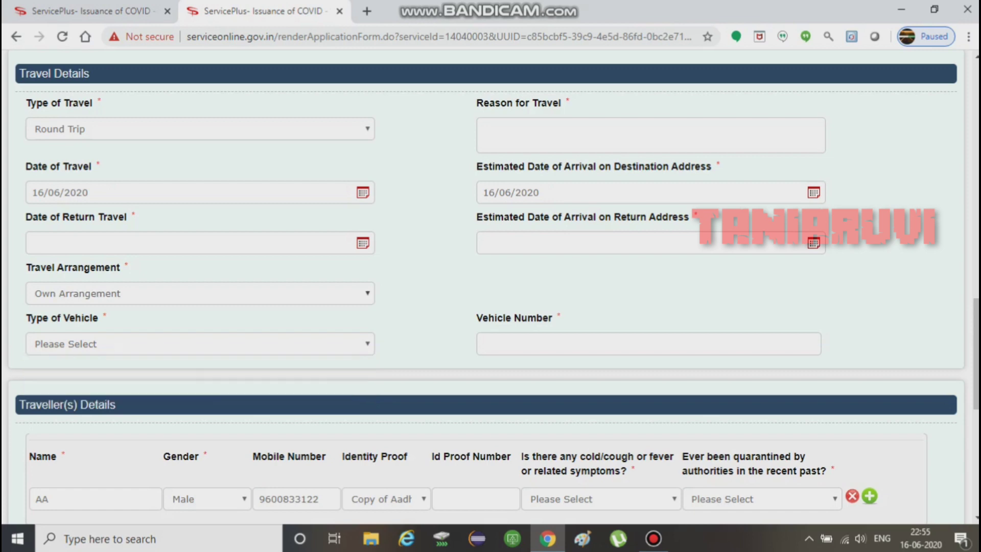
pyautogui.click(199, 293)
pyautogui.click(199, 344)
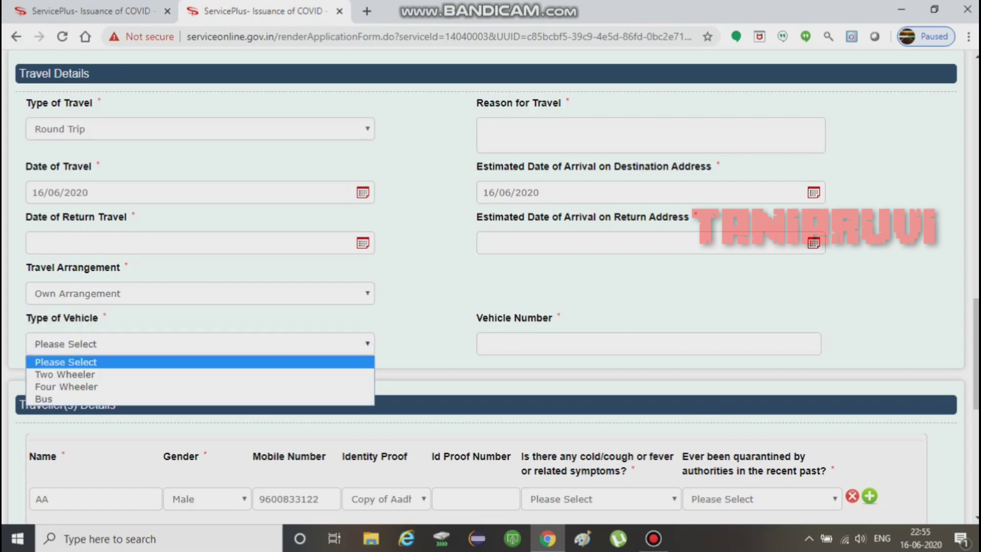
pyautogui.click(199, 294)
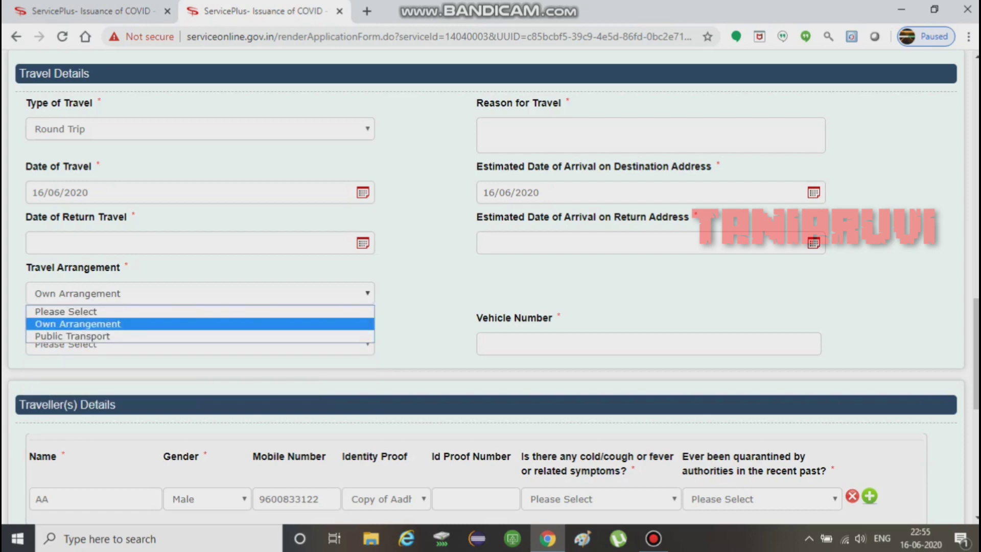
pyautogui.press('Down')
pyautogui.press('Return')
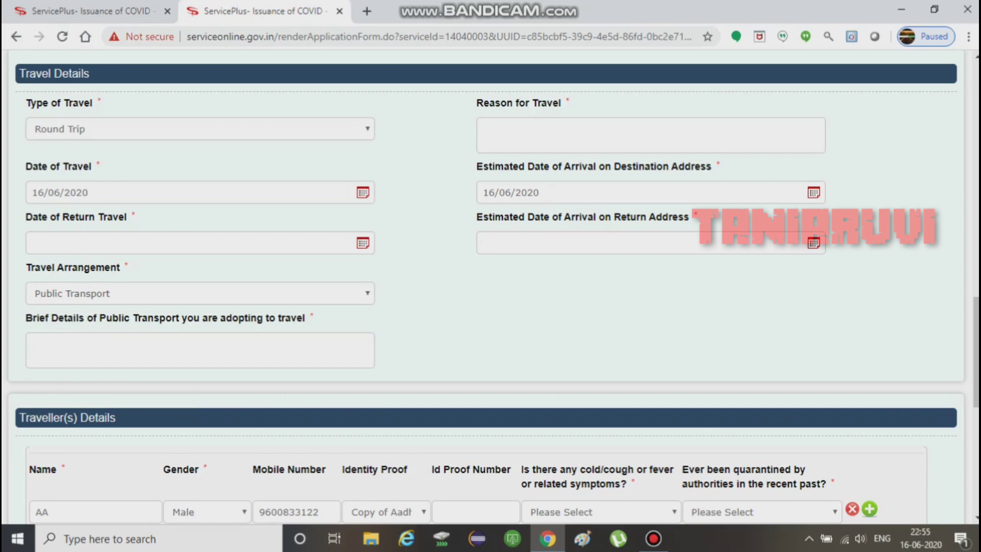
pyautogui.hotkey('alt', 'Down')
pyautogui.press('Up')
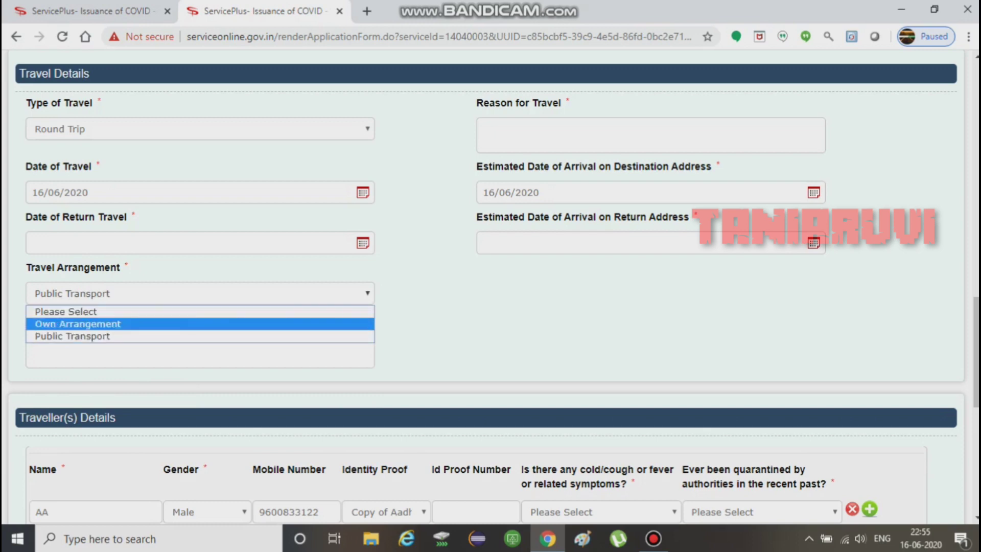
pyautogui.press('Return')
# Choose Four Wheeler as the Type of Vehicle.
pyautogui.press('Tab')
pyautogui.hotkey('alt', 'Down')
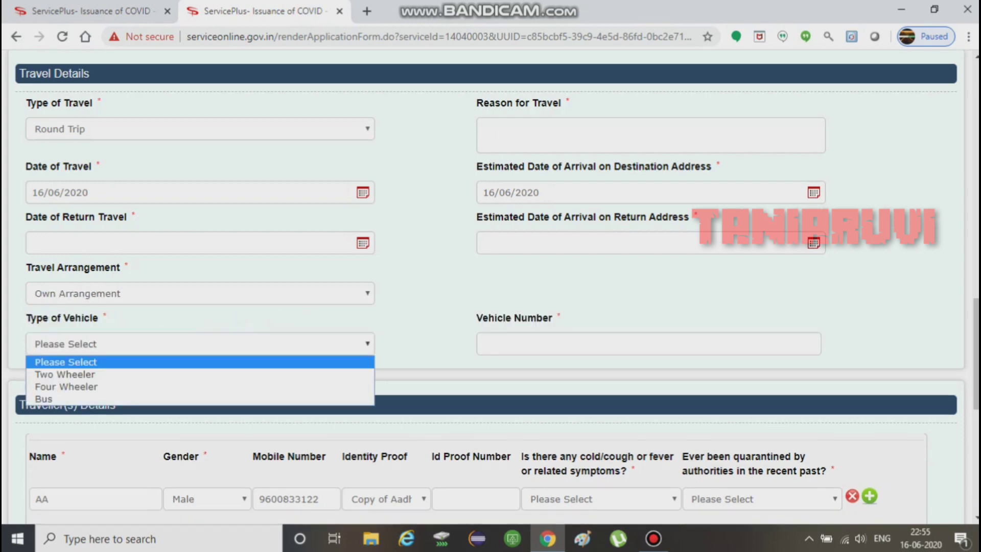
pyautogui.press('Down')
pyautogui.press('Down')
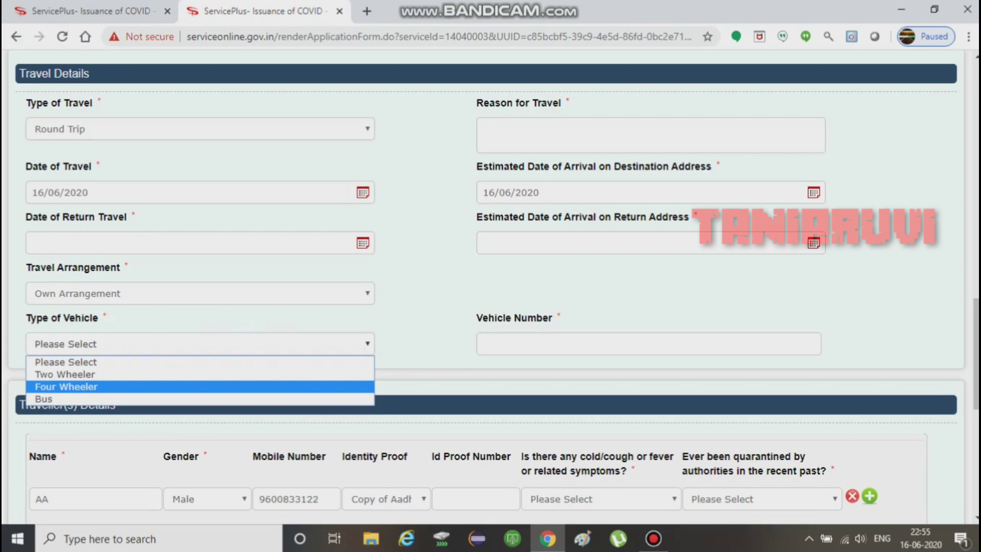
pyautogui.press('Return')
# Set Traveling as to Driver + 2.
pyautogui.press('Tab')
pyautogui.hotkey('alt', 'Down')
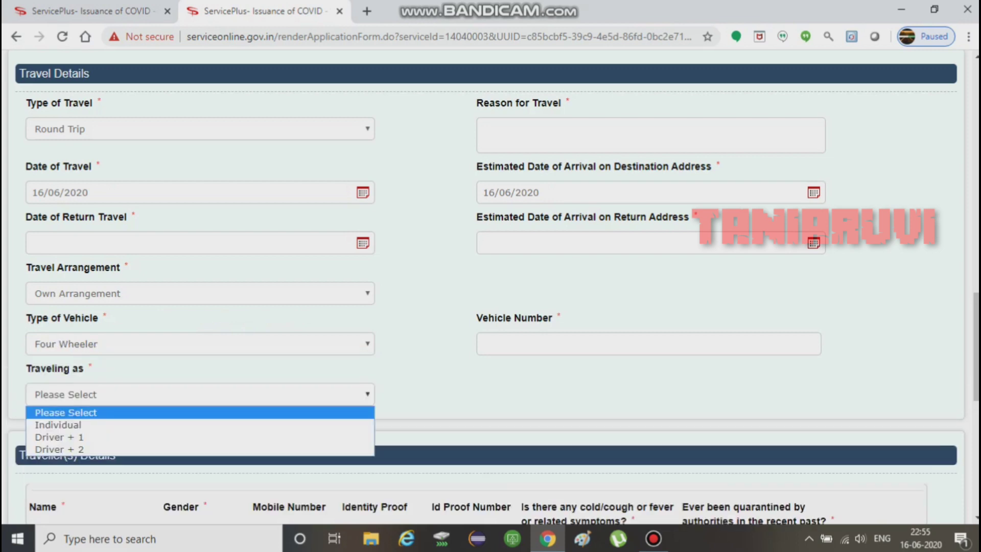
pyautogui.press('Escape')
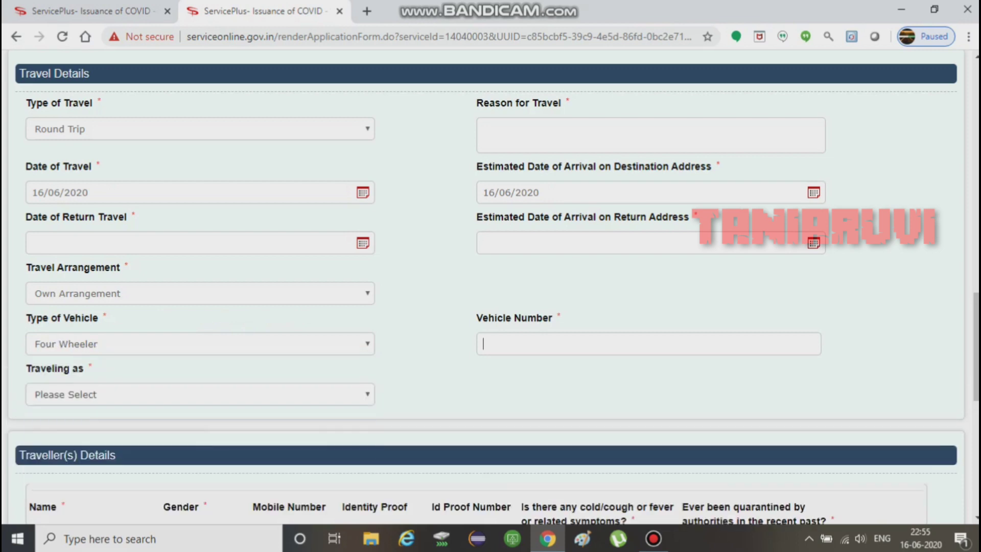
pyautogui.press('Tab')
pyautogui.hotkey('alt', 'Down')
pyautogui.press('Down')
pyautogui.press('Down')
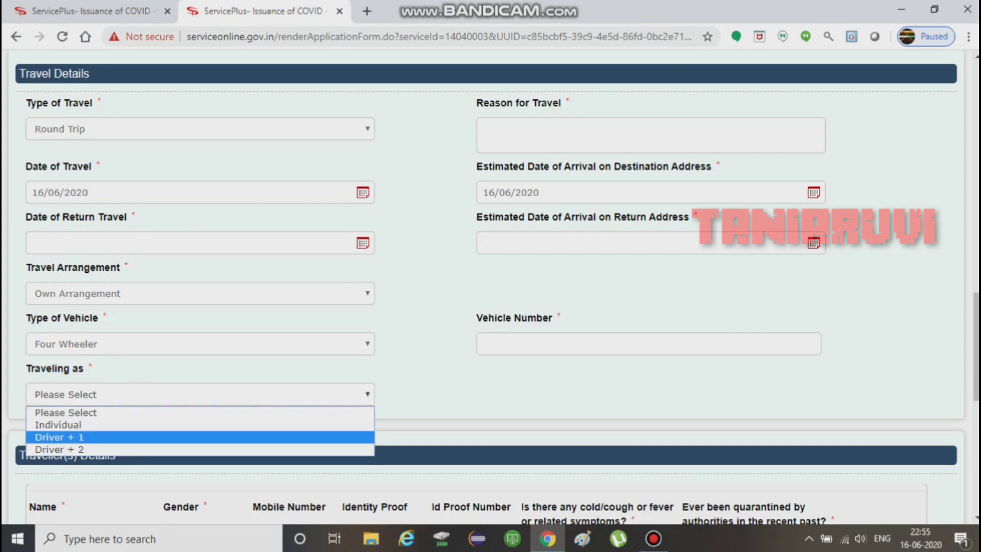
pyautogui.press('Down')
pyautogui.press('Return')
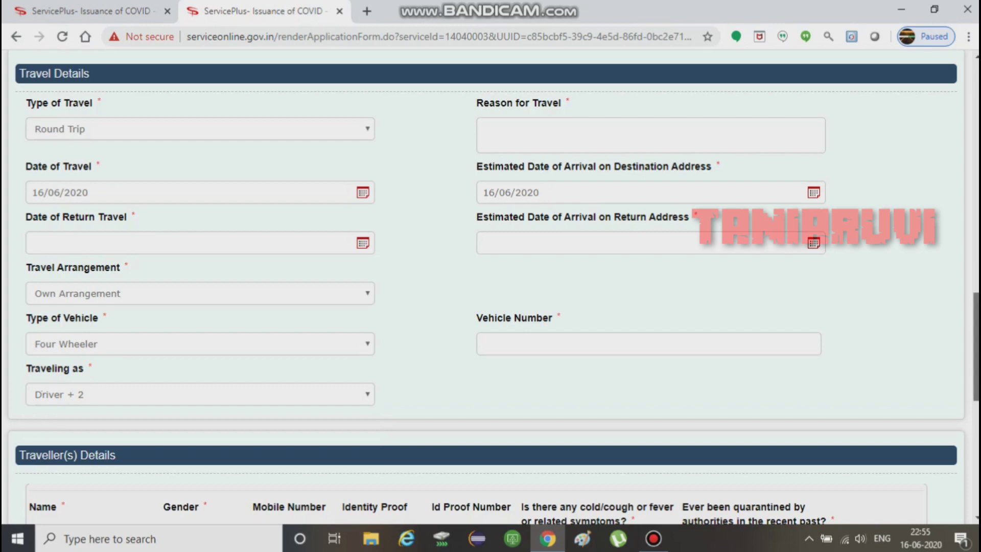
# Scroll to the health questions and look over the cold/cough and quarantine answers without changing them.
pyautogui.scroll(-5, 490, 286)
pyautogui.scroll(-1, 490, 286)
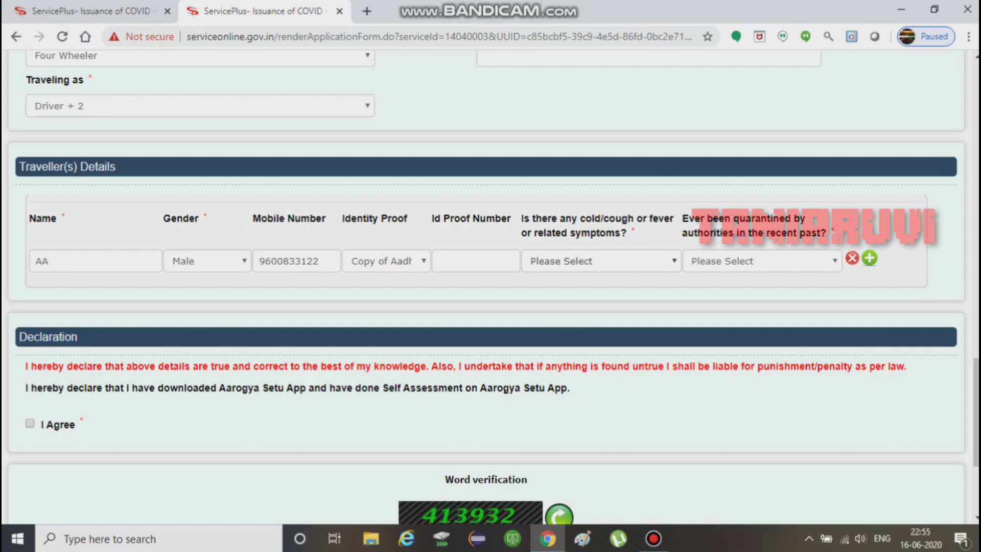
pyautogui.click(601, 261)
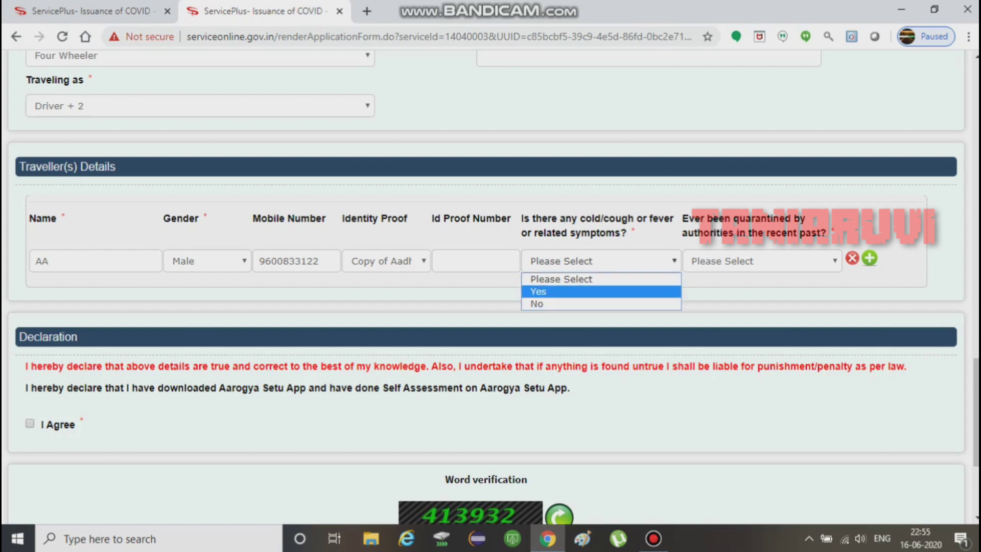
pyautogui.click(762, 261)
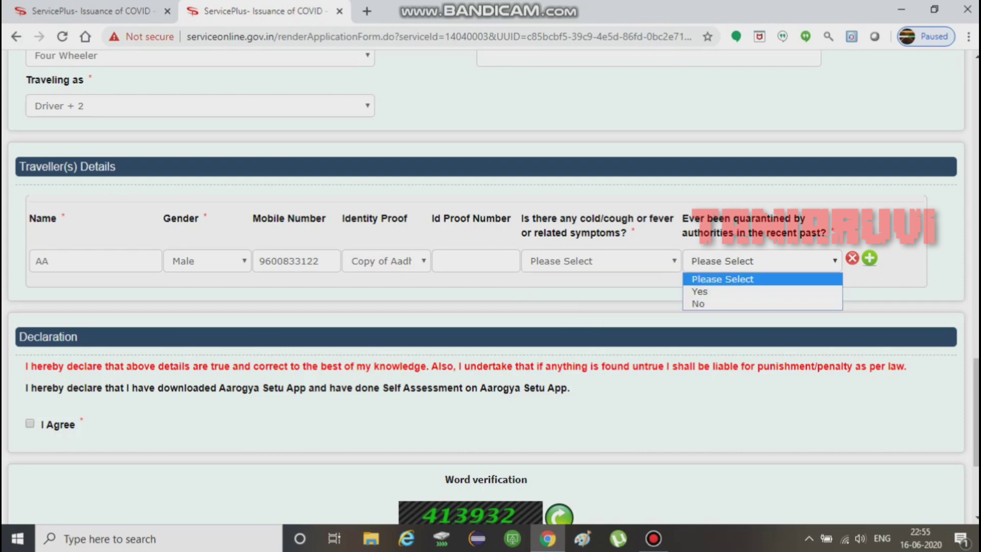
pyautogui.click(869, 258)
# Add a second traveller row with the traveller's name, Female gender and mobile number.
pyautogui.click(869, 258)
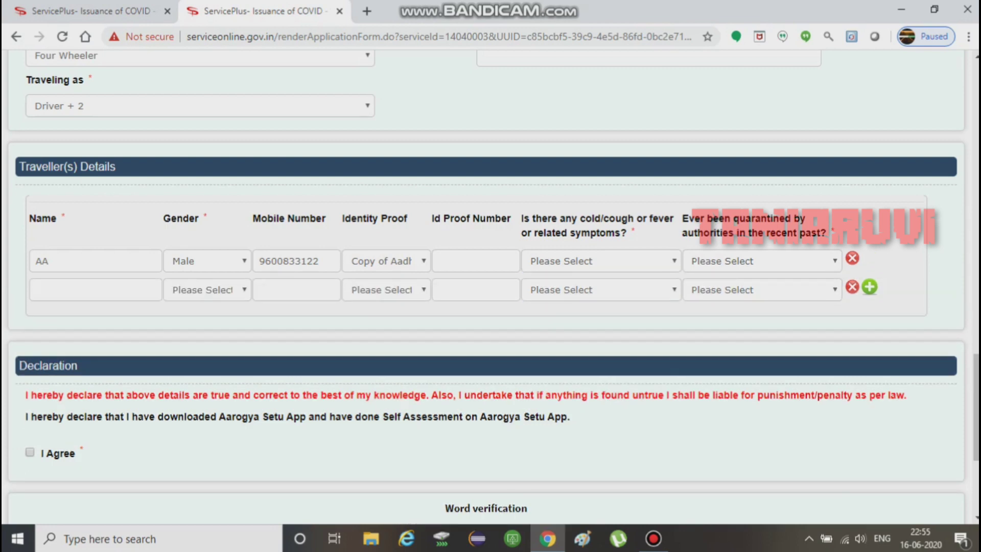
pyautogui.click(95, 289)
pyautogui.write('bb')
pyautogui.click(207, 290)
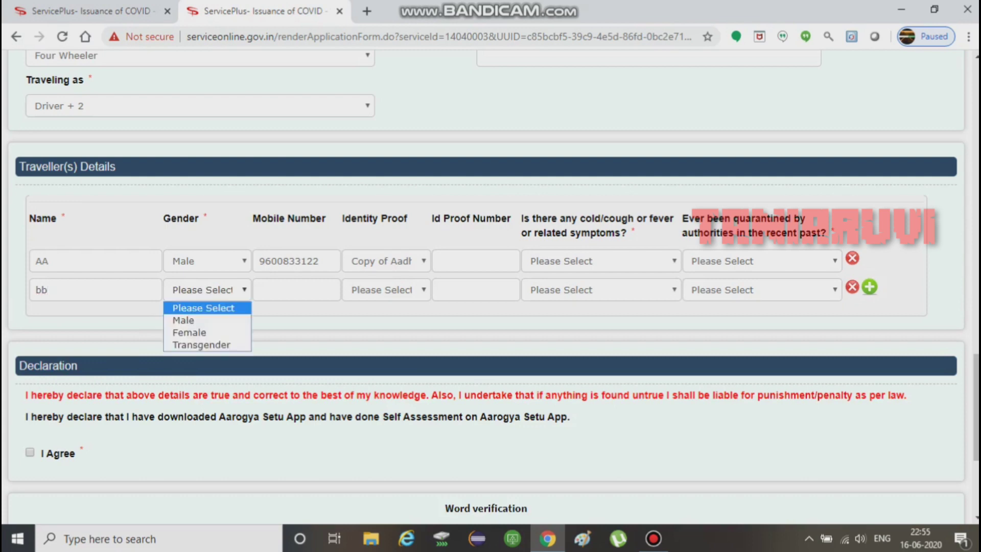
pyautogui.click(189, 332)
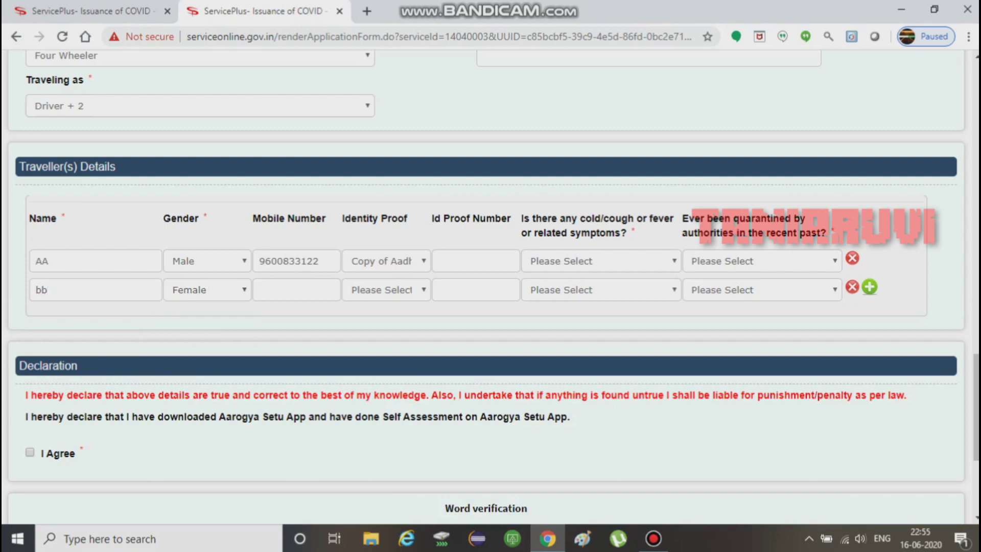
pyautogui.click(296, 290)
pyautogui.write('11')
# Leave the identity proof unset and add a blank third traveller row.
pyautogui.click(385, 289)
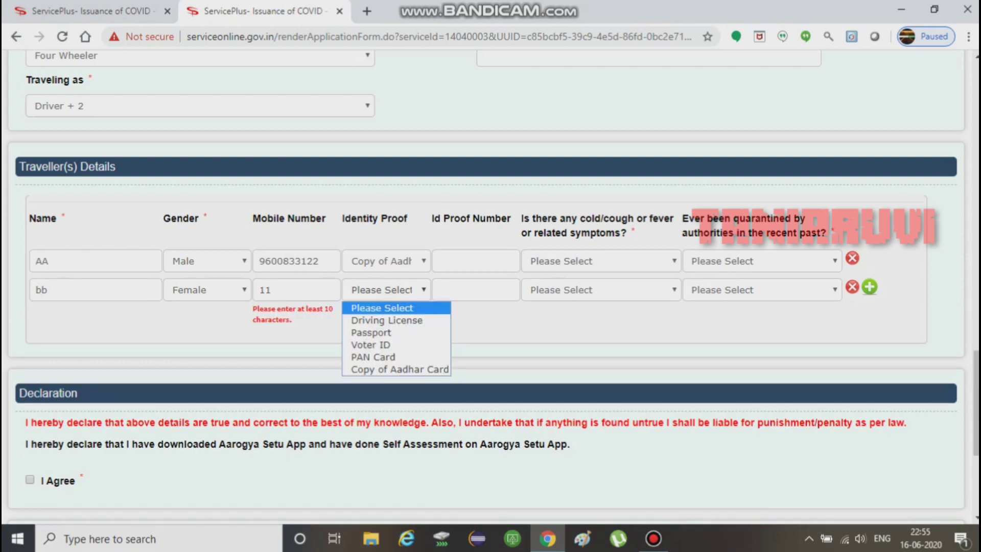
pyautogui.press('Escape')
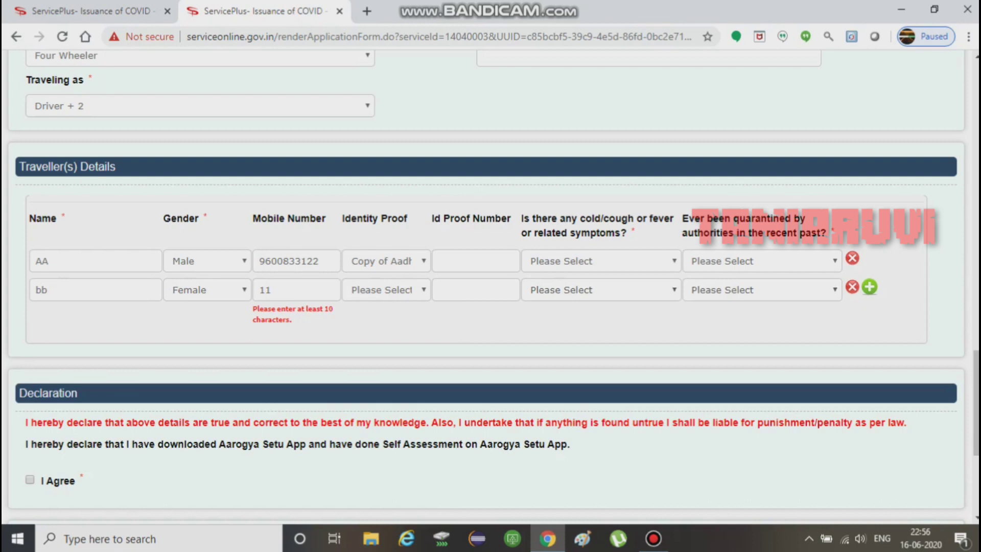
pyautogui.click(870, 286)
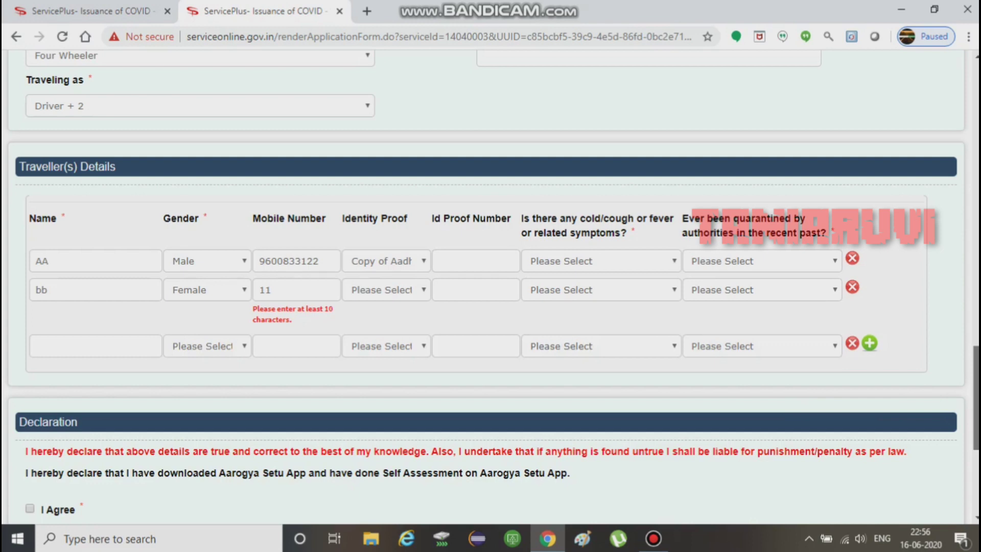
# Tick the I Agree checkbox in the Declaration section.
pyautogui.scroll(-4, 490, 286)
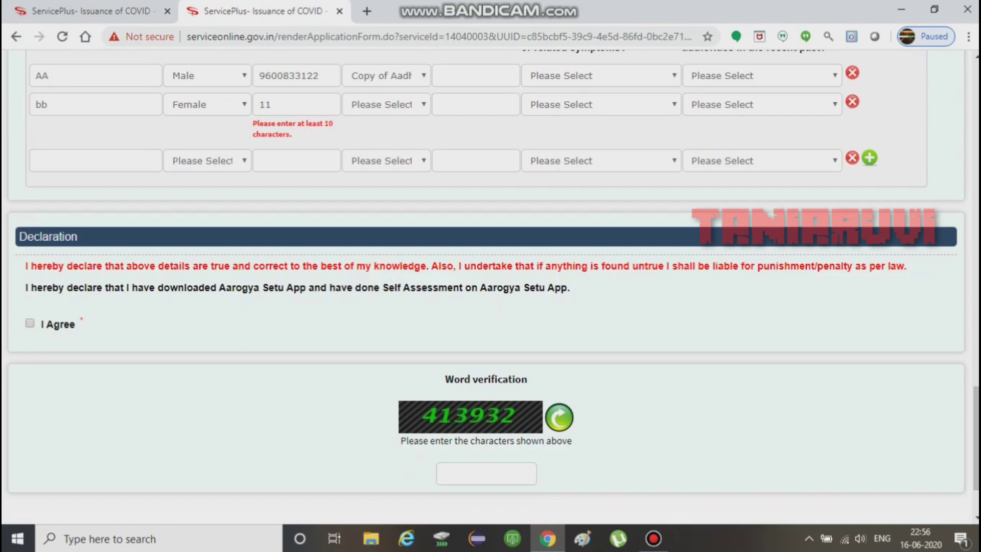
pyautogui.click(30, 323)
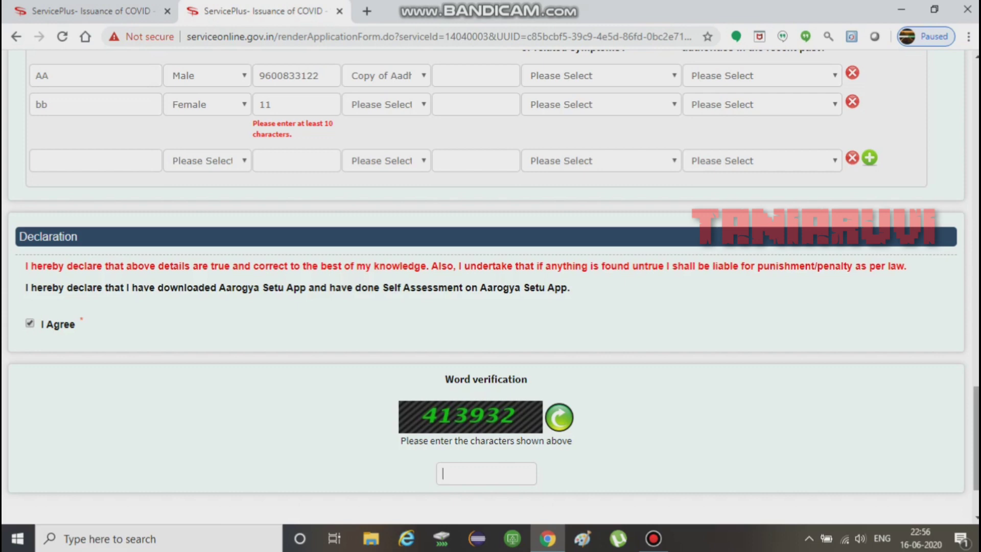
pyautogui.scroll(-2, 490, 286)
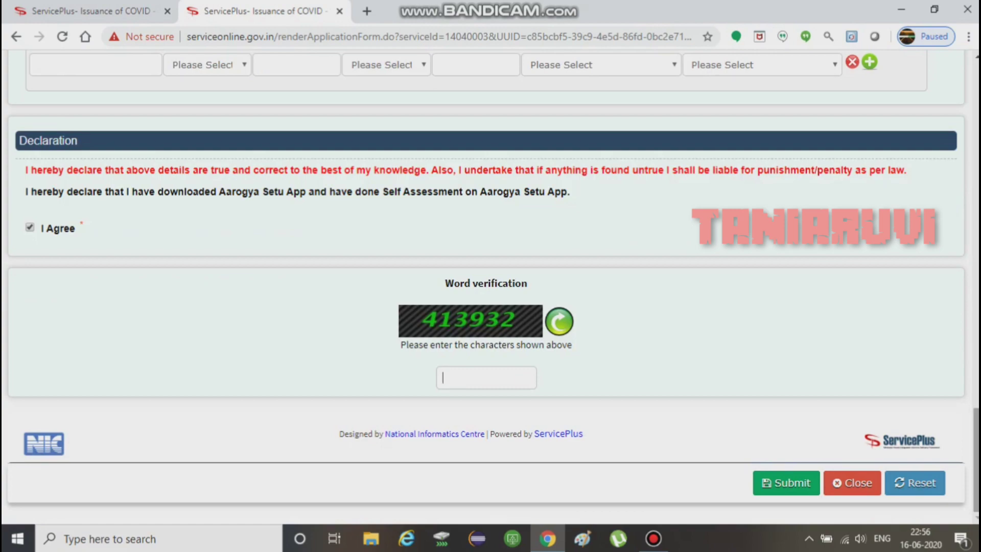
# Scroll back up to the Applicant Details at the top of the form.
pyautogui.scroll(8, 491, 286)
pyautogui.scroll(10, 490, 287)
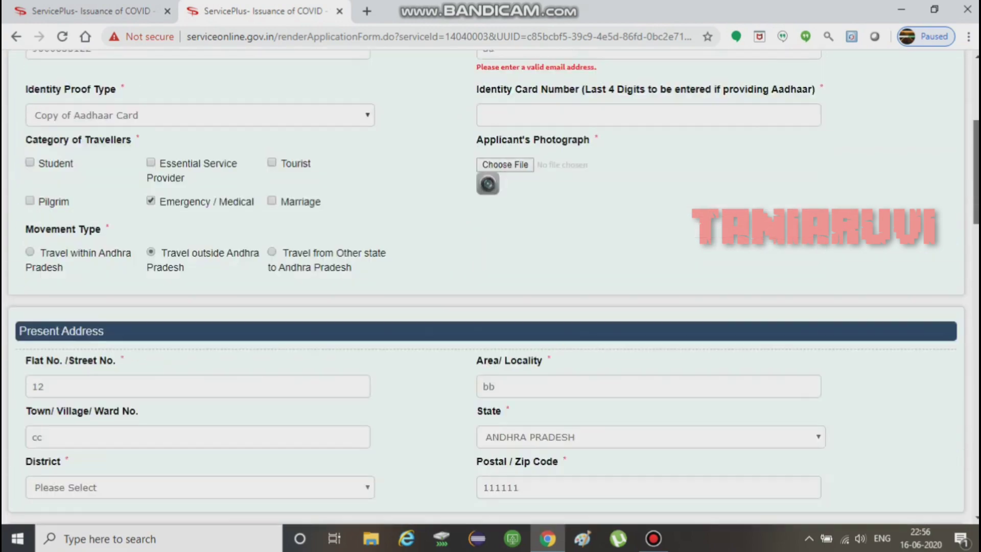
pyautogui.scroll(-1, 491, 286)
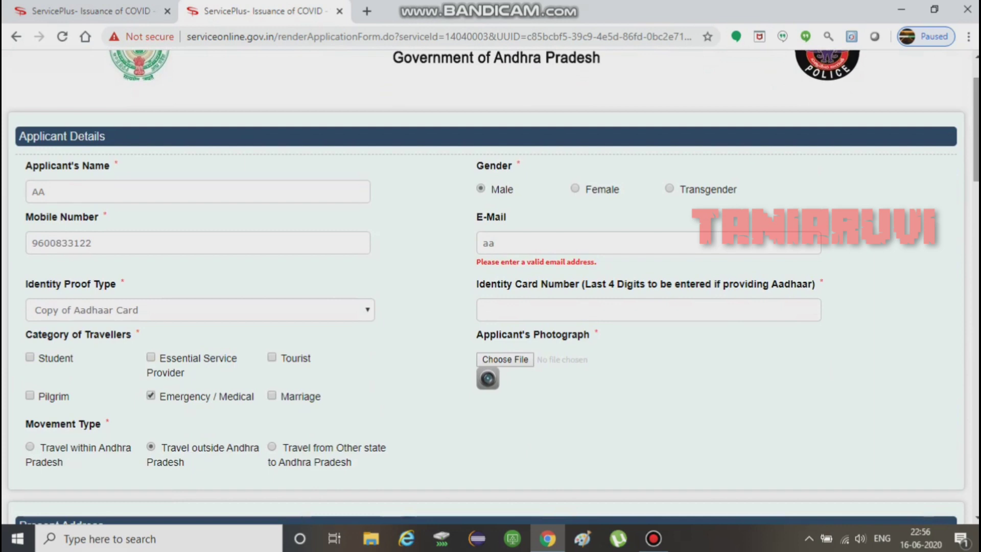
pyautogui.scroll(1, 490, 286)
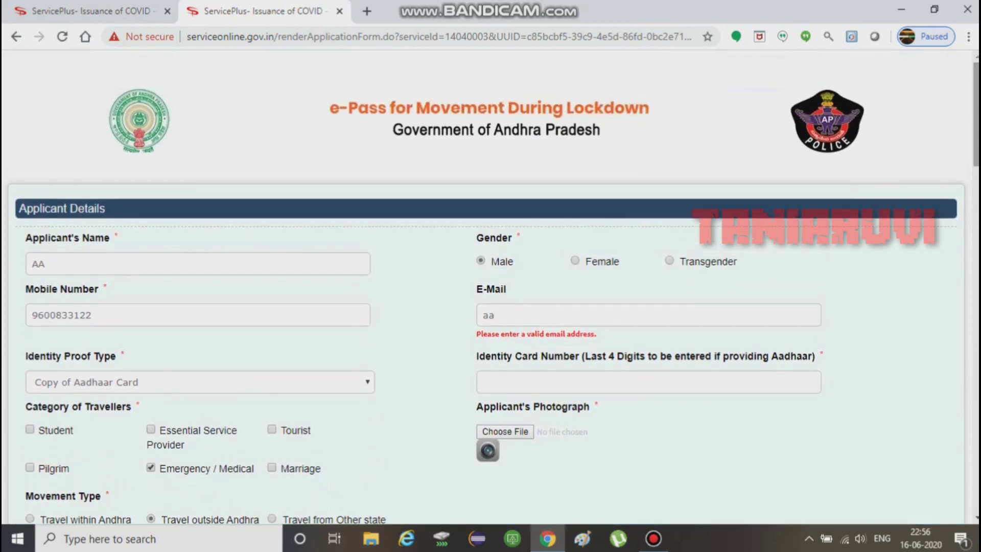